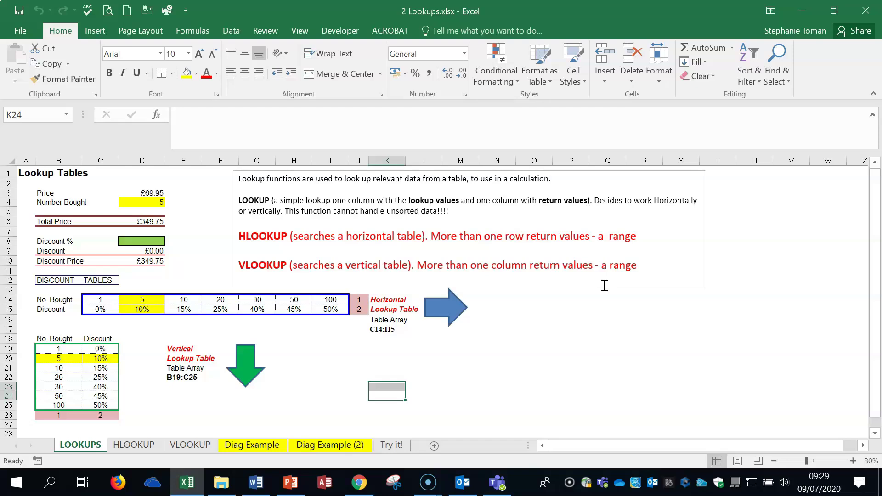
# Examine the Number Bought and Discount % cells on the LOOKUPS sheet, and the worked function arguments example on the HLOOKUP sheet
pyautogui.click(148, 242)
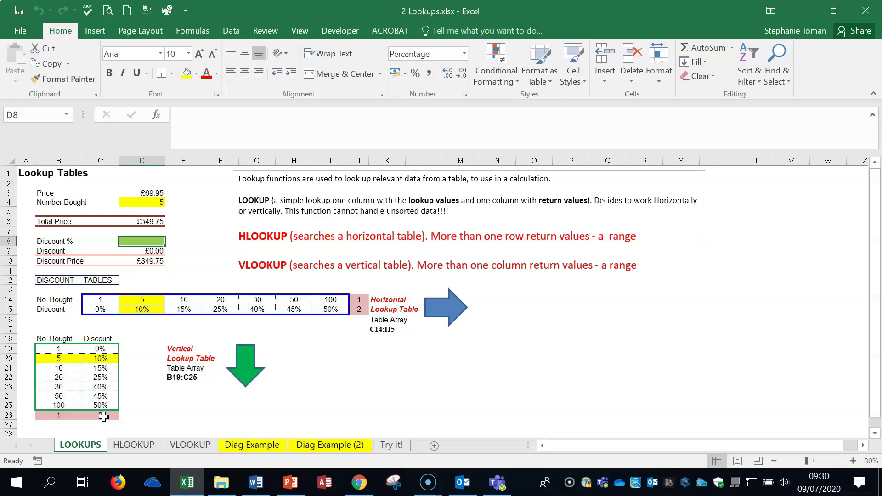
pyautogui.click(144, 203)
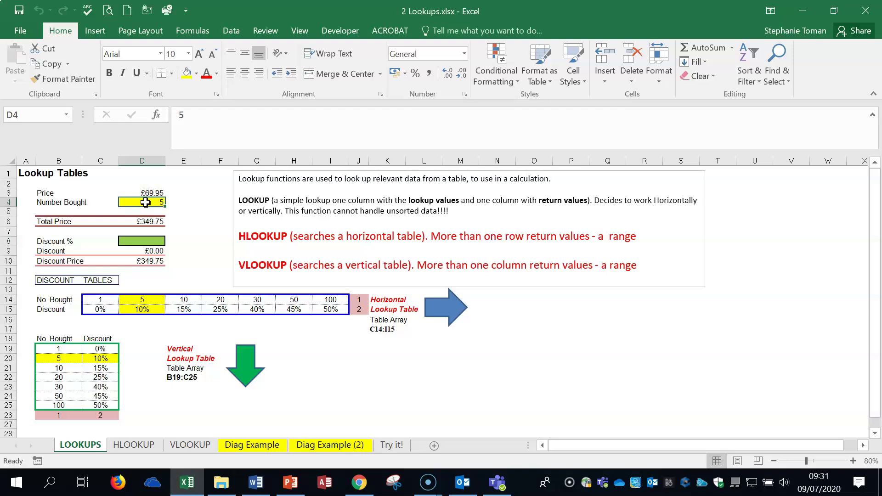
pyautogui.click(142, 241)
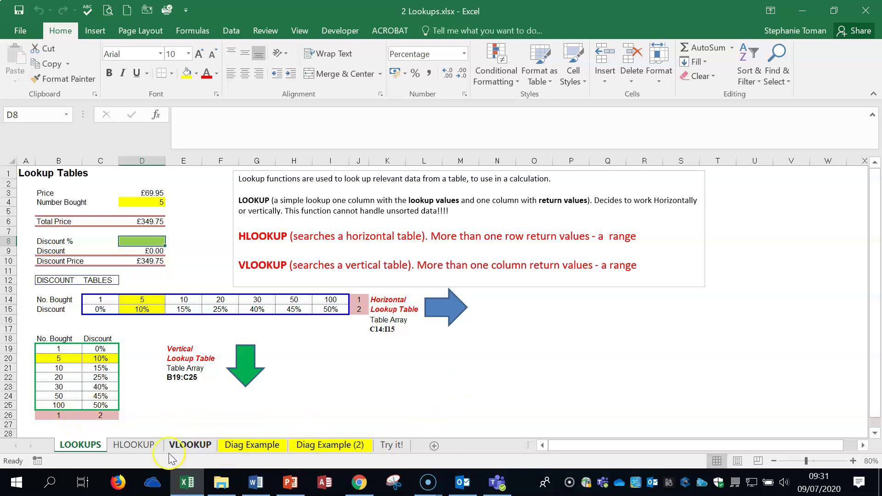
pyautogui.click(134, 446)
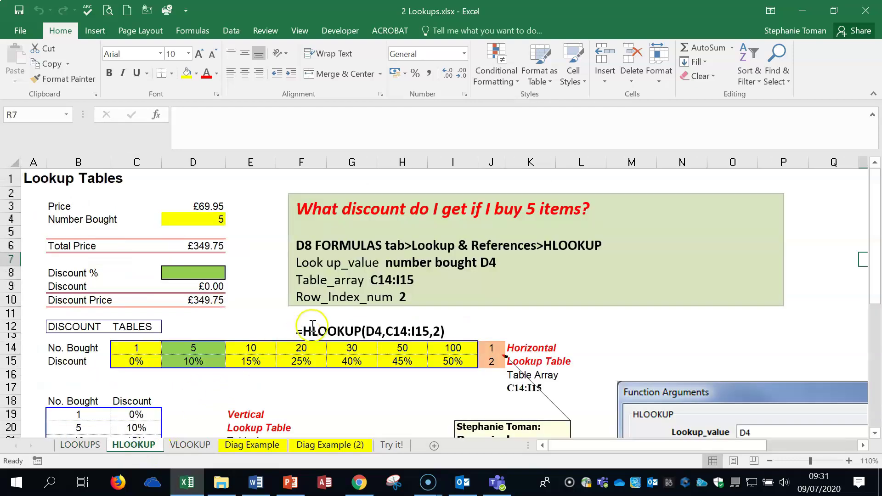
pyautogui.moveTo(690, 446); pyautogui.dragTo(754, 445)
pyautogui.scroll(-4, 805, 383)
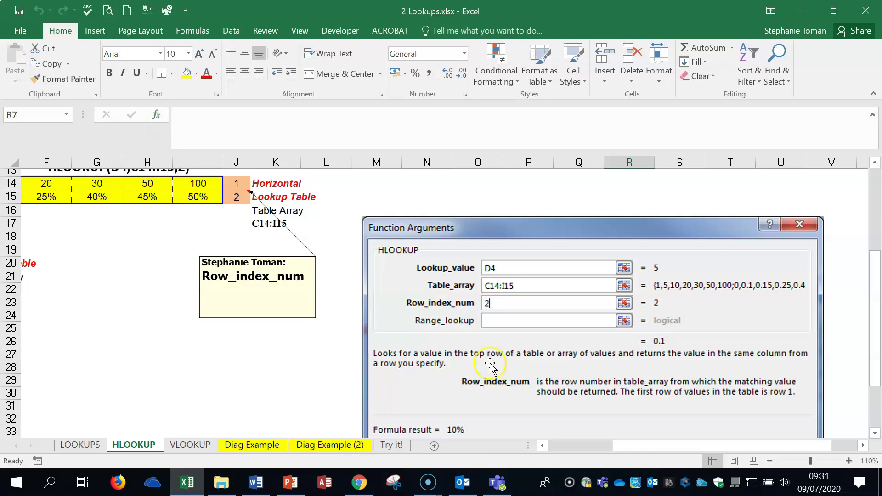
pyautogui.moveTo(624, 446); pyautogui.dragTo(548, 447)
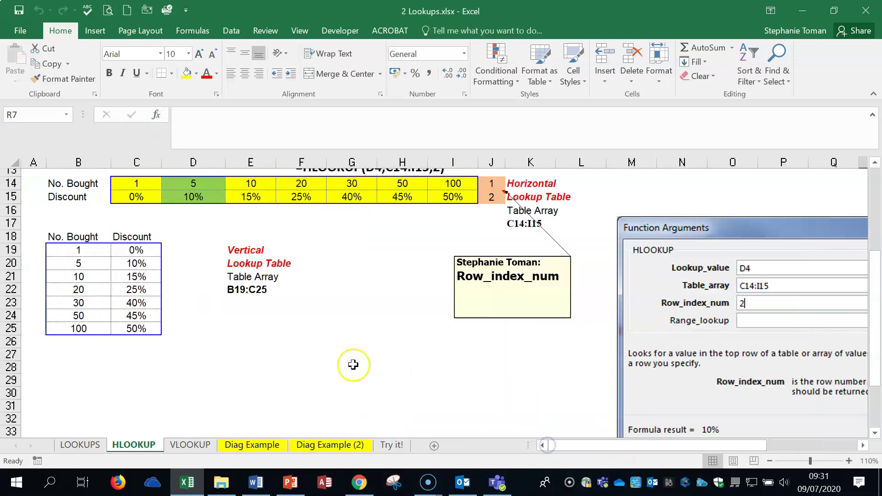
pyautogui.scroll(2, 317, 354)
pyautogui.scroll(2, 317, 354)
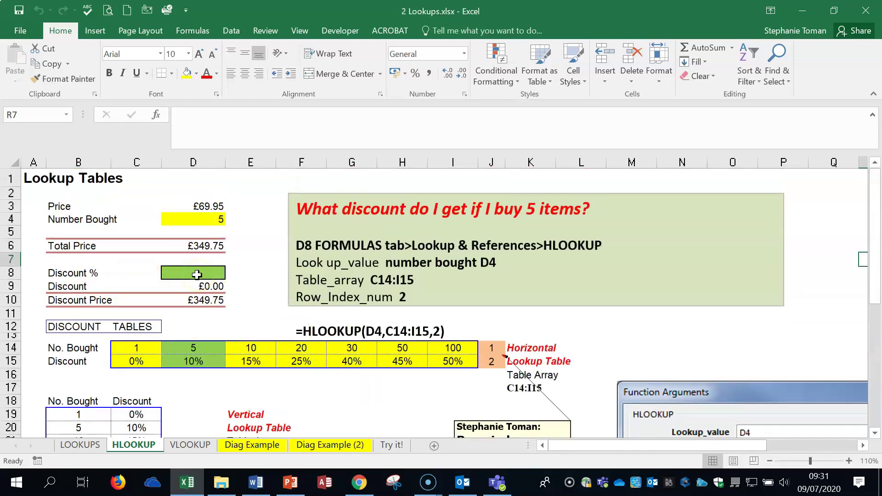
# Enter =HLOOKUP(D4,C14:I15,2) in the Discount % cell D8 of the HLOOKUP sheet, and clear the cell again
pyautogui.click(198, 274)
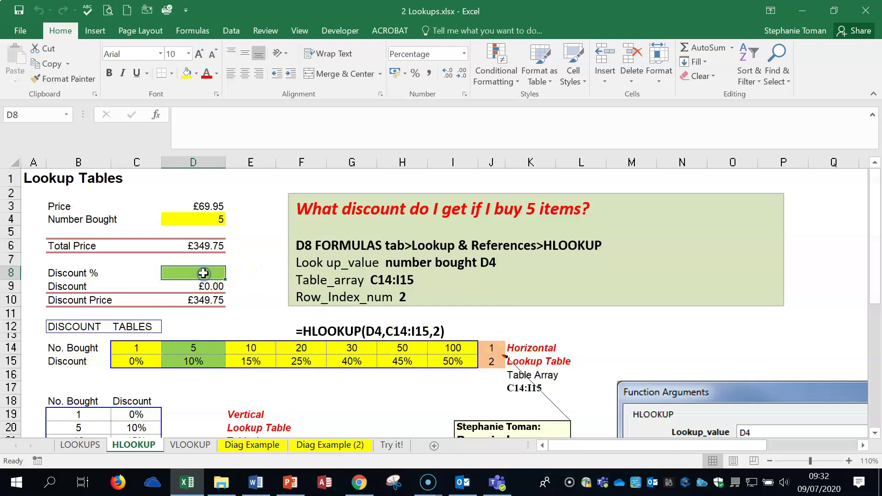
pyautogui.write('=hl')
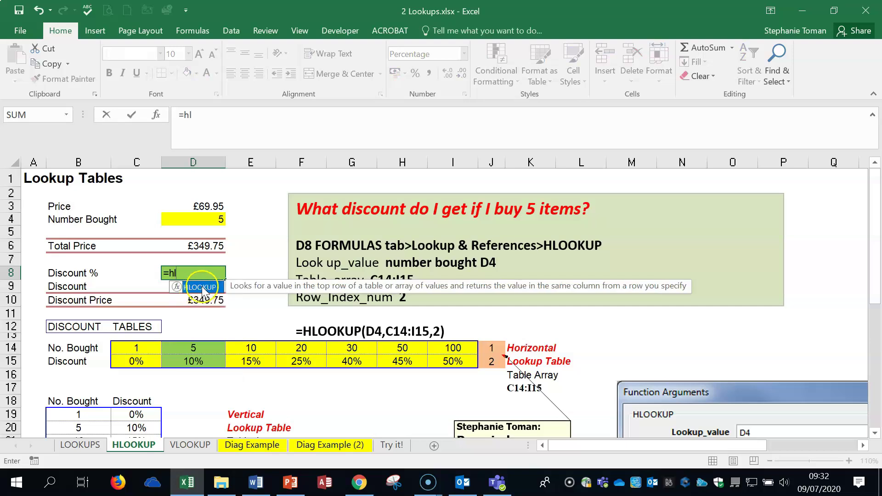
pyautogui.doubleClick(201, 288)
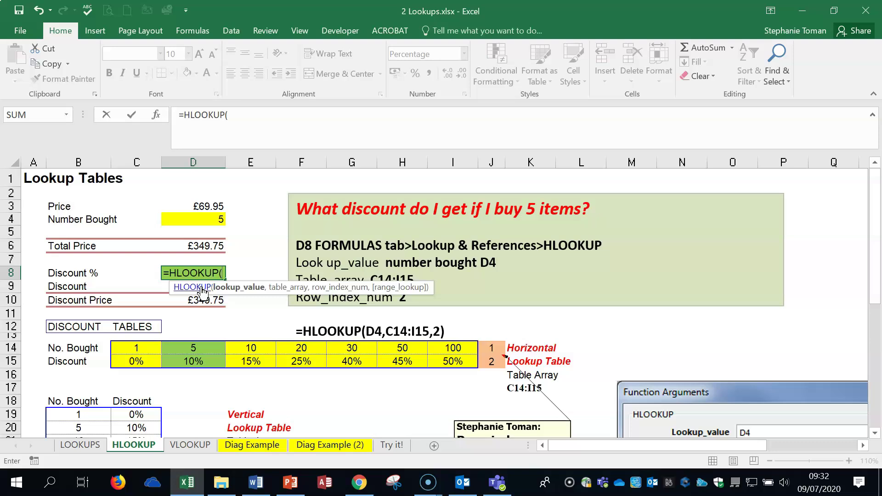
pyautogui.click(212, 219)
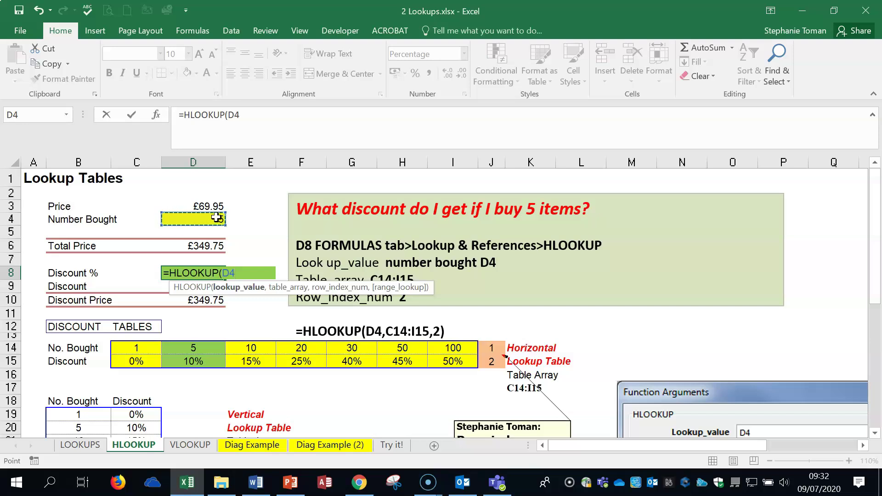
pyautogui.write(',')
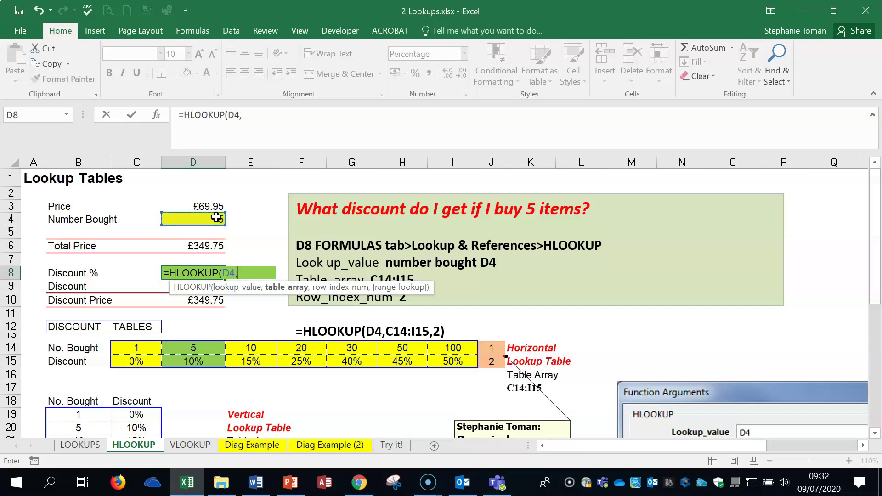
pyautogui.moveTo(126, 348); pyautogui.dragTo(196, 346)
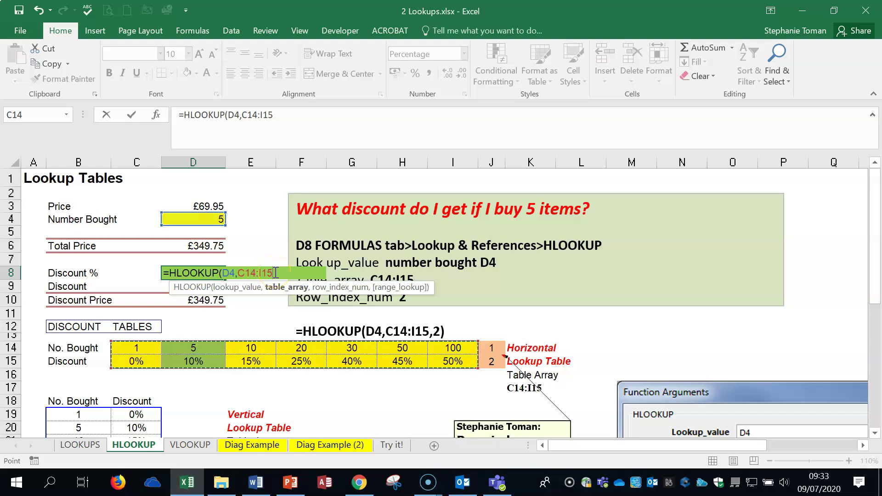
pyautogui.write(',2')
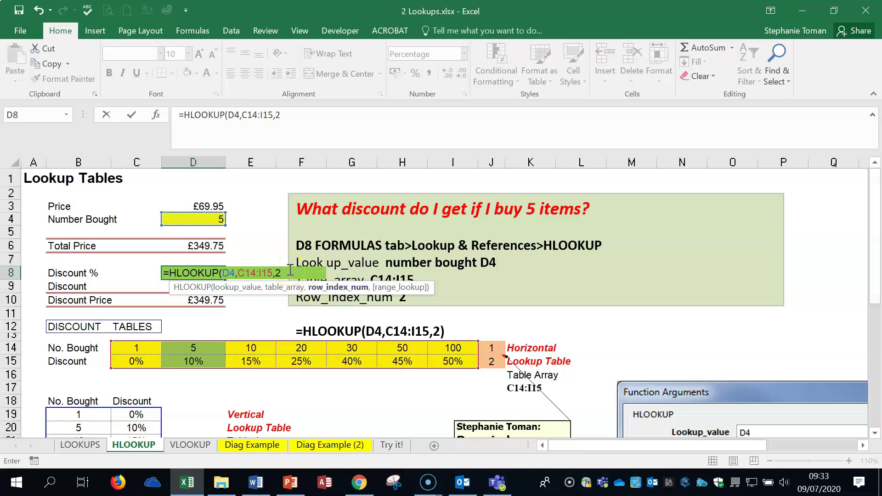
pyautogui.press('Return')
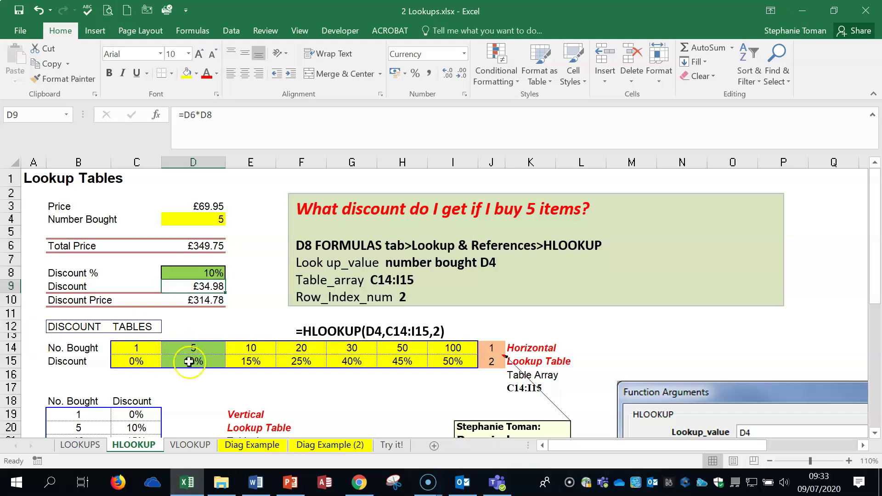
pyautogui.click(211, 273)
pyautogui.press('Delete')
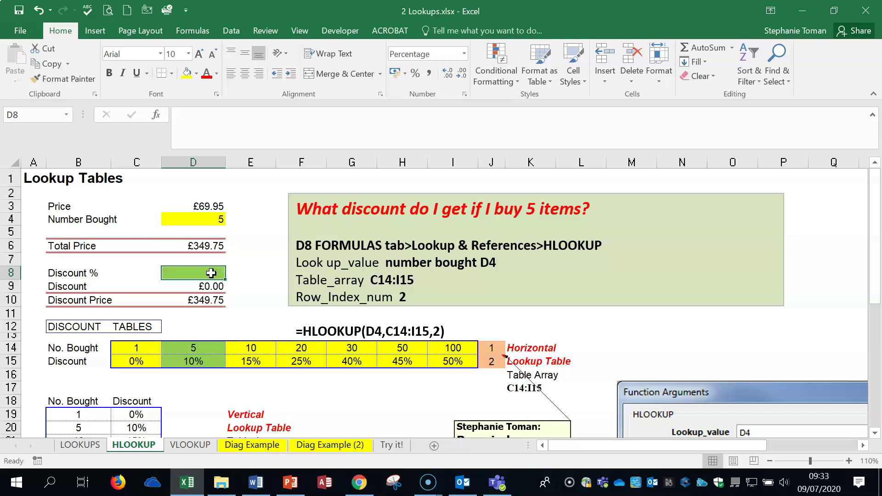
# Start an HLOOKUP formula in the Discount % cell D8 and open its Function Arguments dialog, clear of the lookup table
pyautogui.write('=')
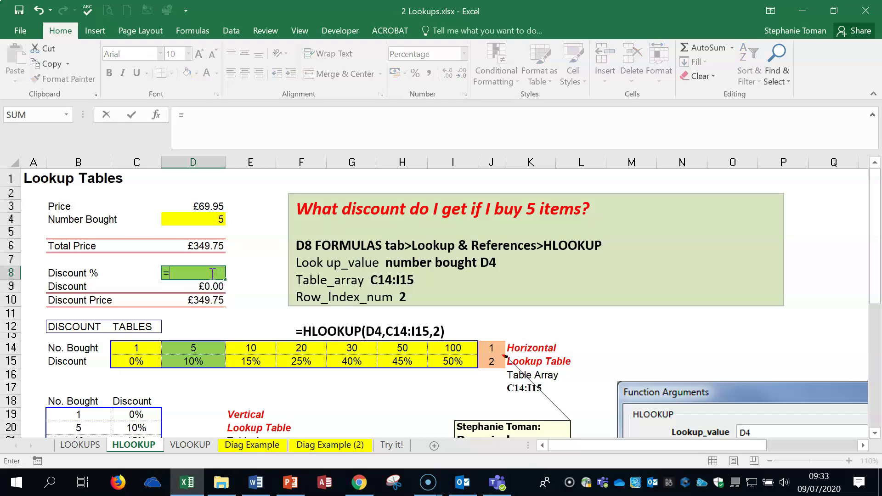
pyautogui.write('h')
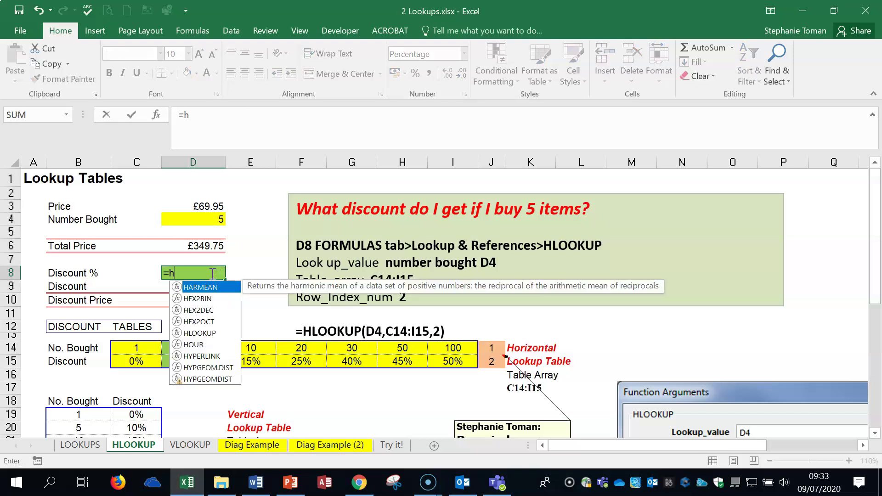
pyautogui.write('l')
pyautogui.doubleClick(202, 288)
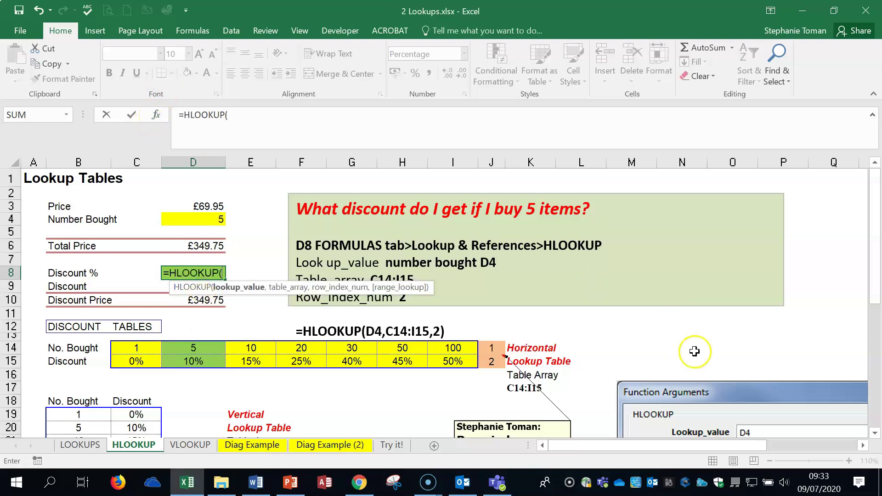
pyautogui.click(156, 116)
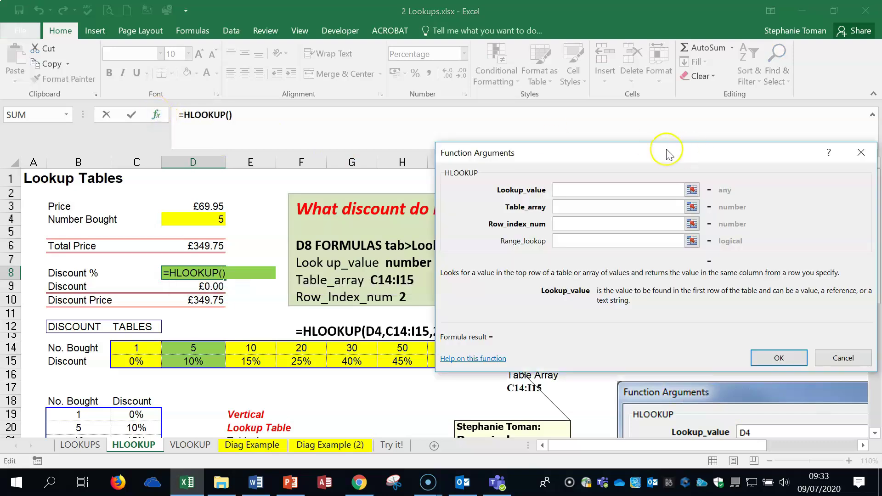
pyautogui.moveTo(666, 149); pyautogui.dragTo(523, 116)
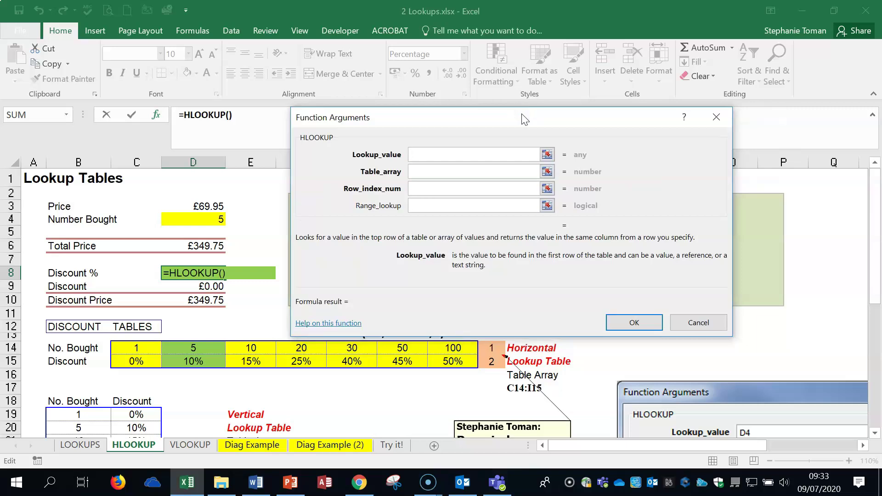
# Set the HLOOKUP lookup value to the Number Bought cell D4 and the table array to C14:I15
pyautogui.click(223, 220)
pyautogui.click(433, 175)
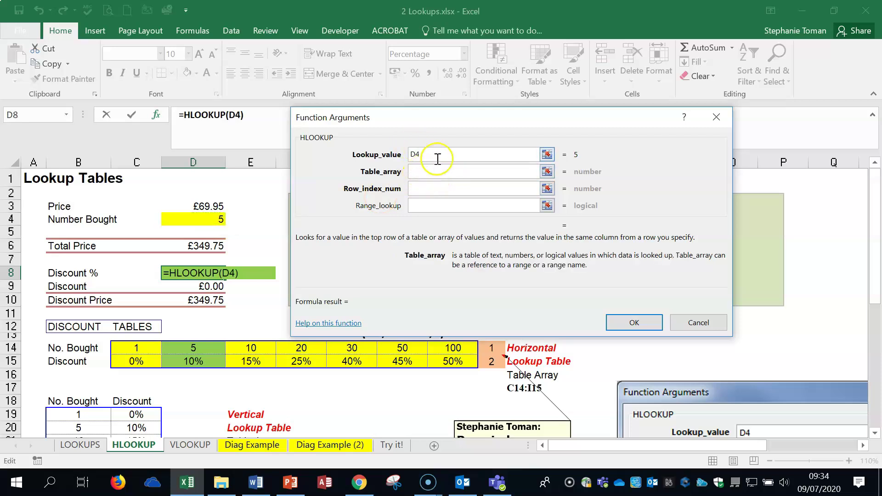
pyautogui.moveTo(142, 350); pyautogui.dragTo(459, 364)
pyautogui.click(460, 364)
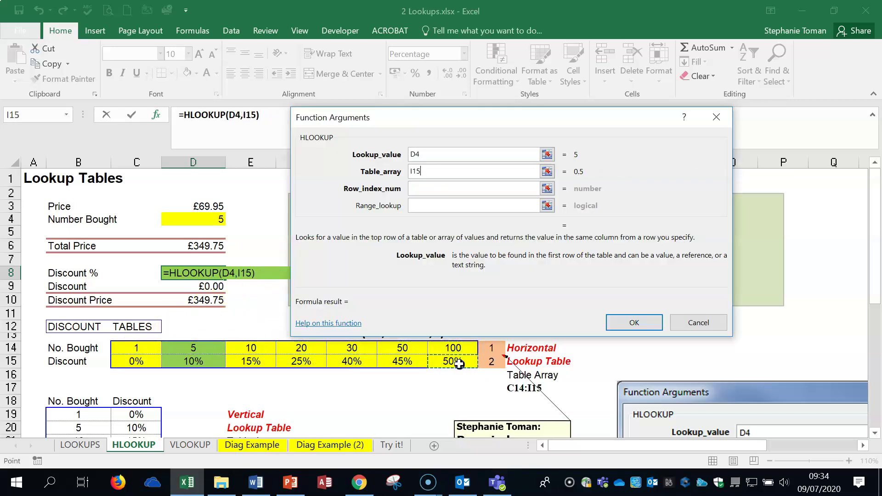
pyautogui.doubleClick(416, 171)
pyautogui.moveTo(130, 353); pyautogui.dragTo(468, 358)
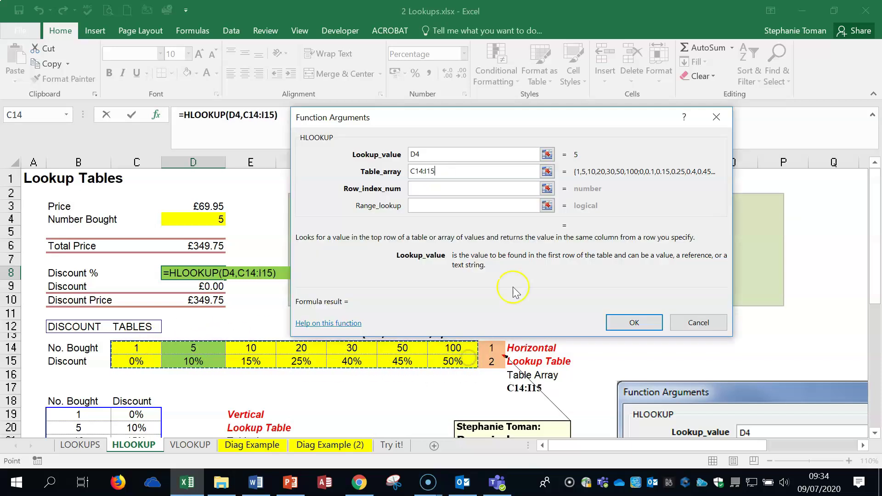
pyautogui.click(450, 171)
# Set the HLOOKUP row index number to 2, review the description of each argument, and confirm the formula
pyautogui.click(415, 186)
pyautogui.click(417, 186)
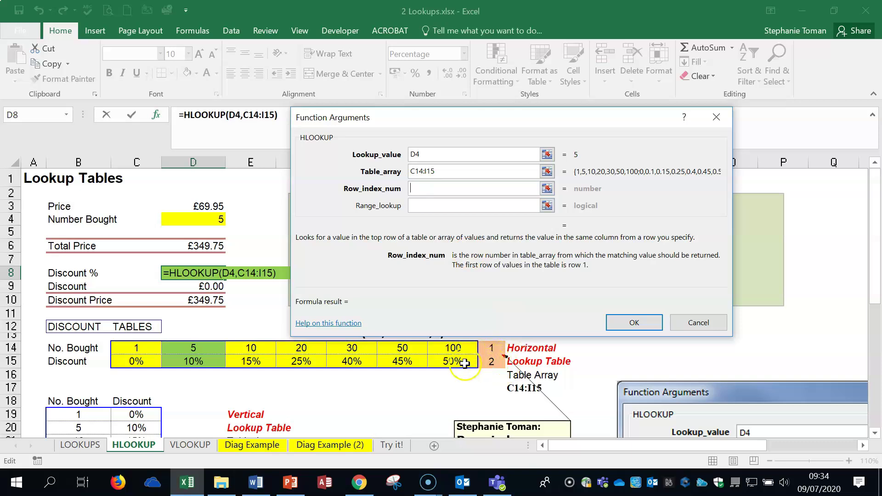
pyautogui.write('2')
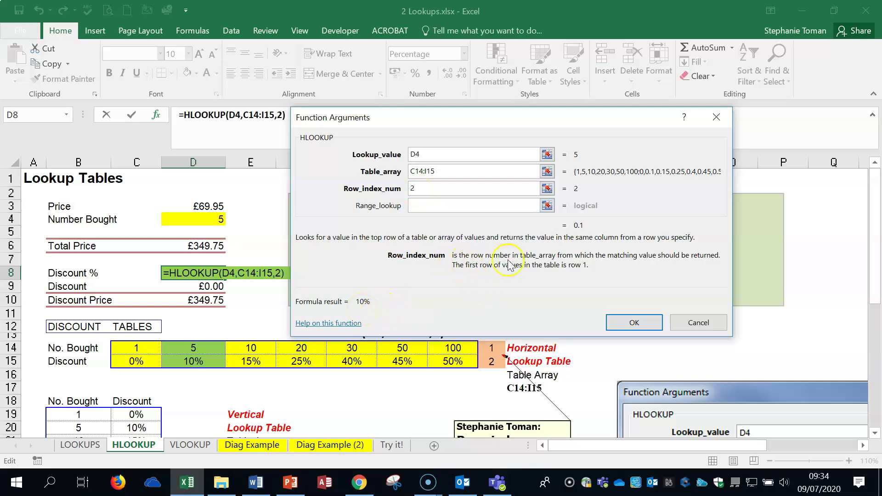
pyautogui.click(441, 155)
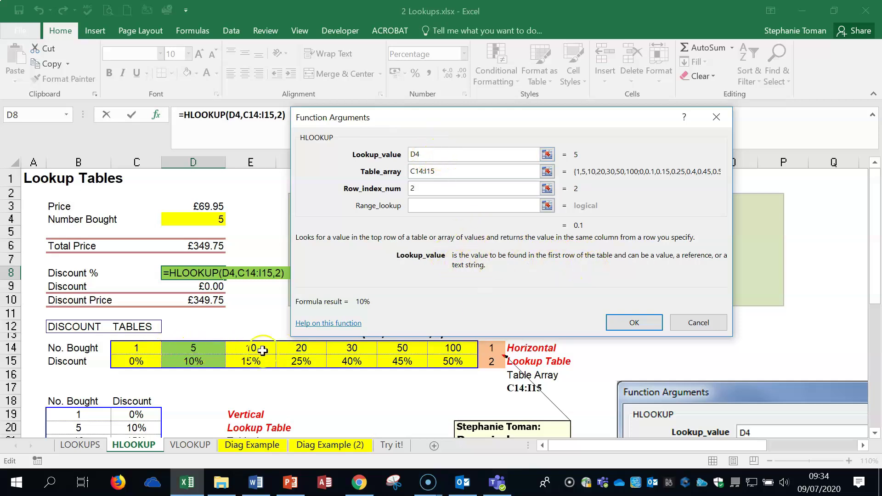
pyautogui.click(449, 172)
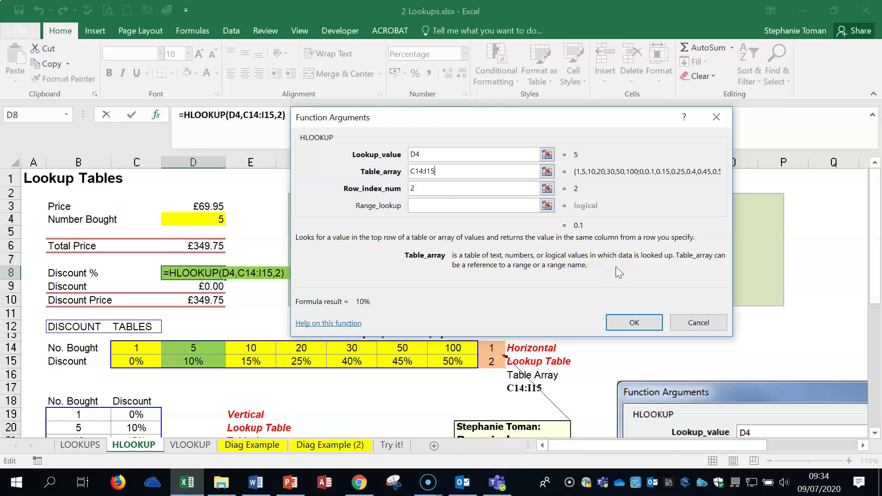
pyautogui.click(434, 189)
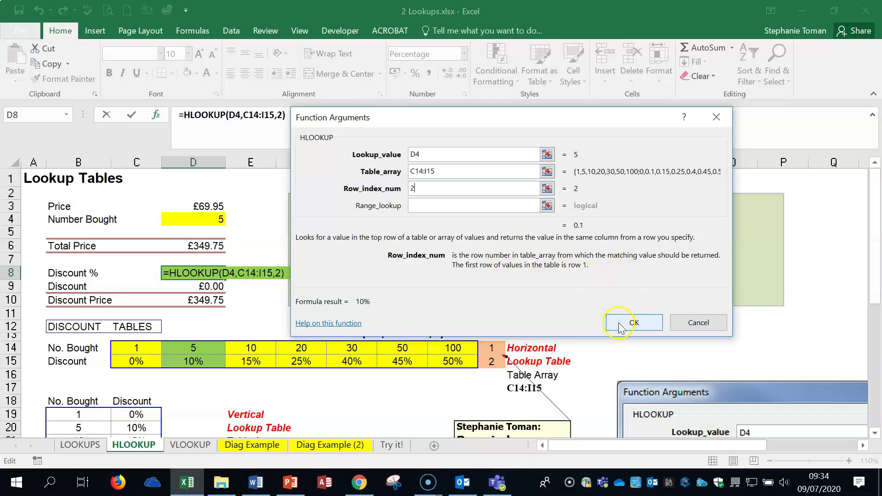
pyautogui.click(634, 323)
pyautogui.click(635, 336)
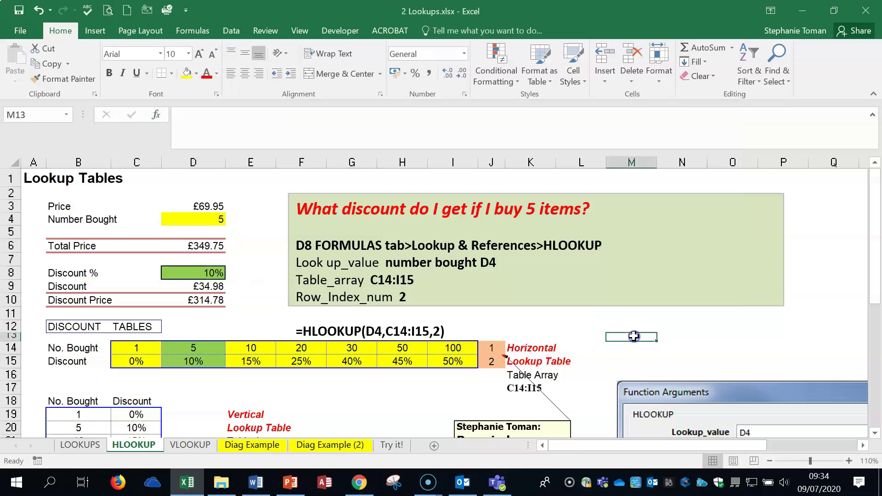
# Switch to the VLOOKUP worksheet and set its zoom to 100%
pyautogui.click(192, 445)
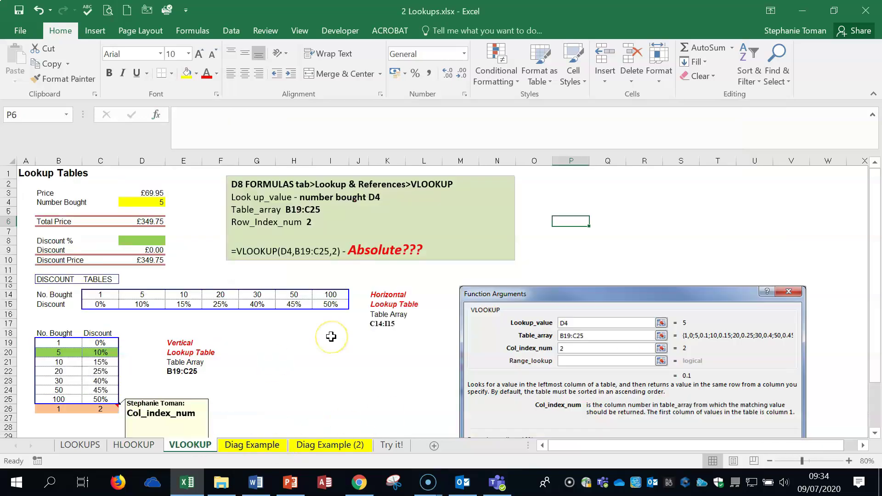
pyautogui.click(849, 461)
pyautogui.click(849, 461)
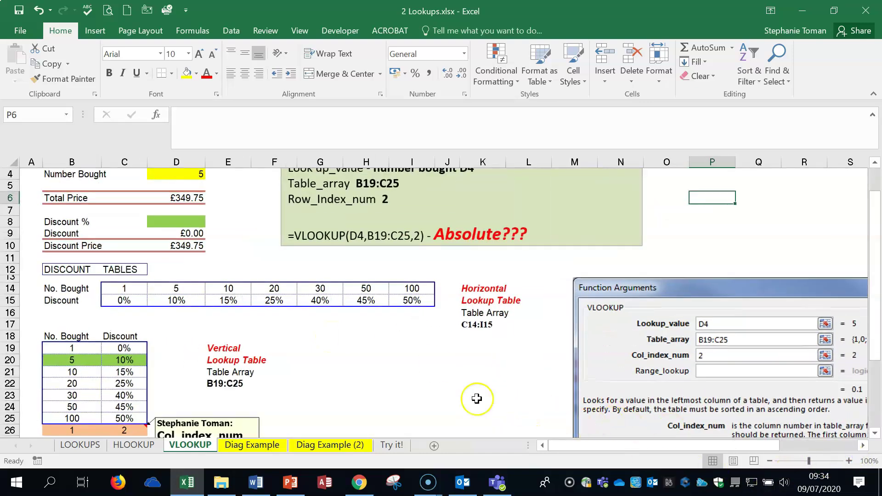
pyautogui.click(450, 397)
pyautogui.scroll(1, 450, 397)
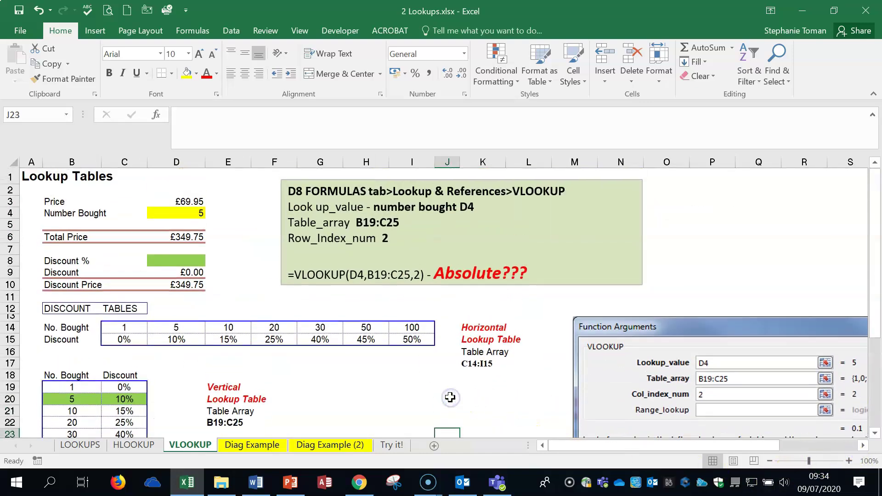
# Start a VLOOKUP formula in the Discount % cell D8 and open its Function Arguments dialog, positioned clear of the Number Bought cell
pyautogui.click(179, 261)
pyautogui.write('=')
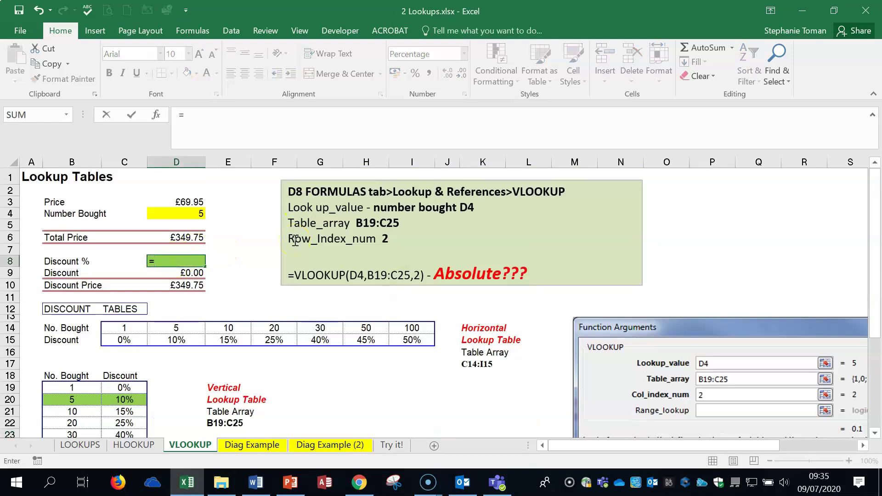
pyautogui.write('vloo')
pyautogui.doubleClick(186, 275)
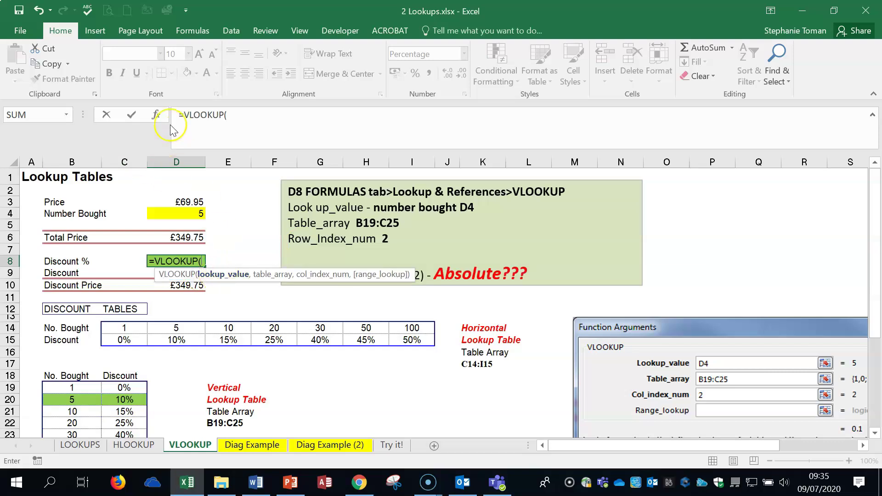
pyautogui.click(156, 115)
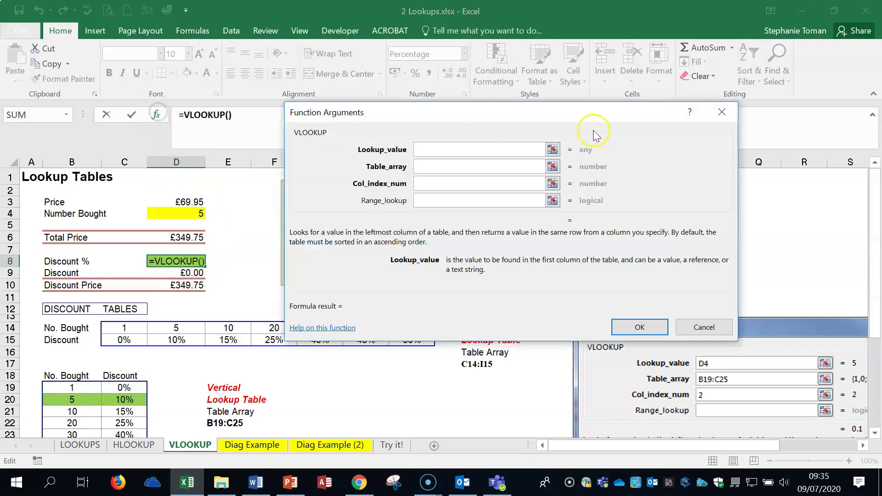
pyautogui.moveTo(537, 112); pyautogui.dragTo(535, 148)
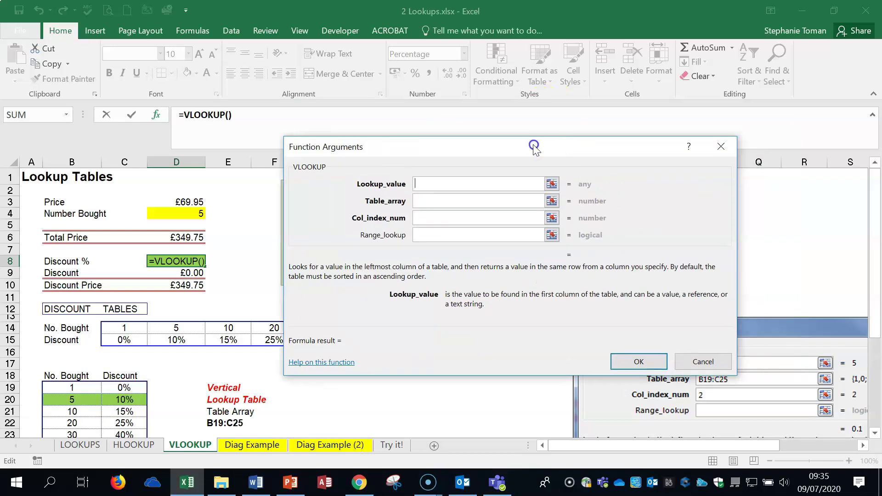
# Set the VLOOKUP lookup value to the Number Bought cell D4 and the table array to B19:C25
pyautogui.click(195, 214)
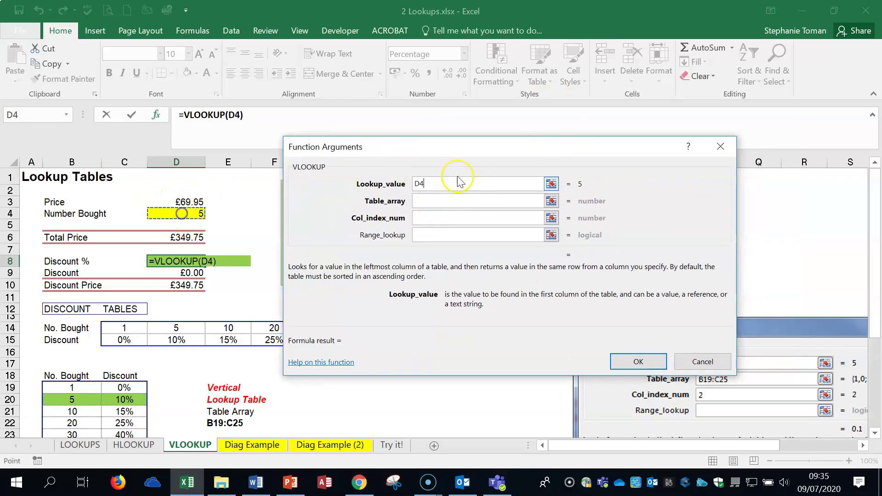
pyautogui.click(429, 200)
pyautogui.scroll(-1, 126, 372)
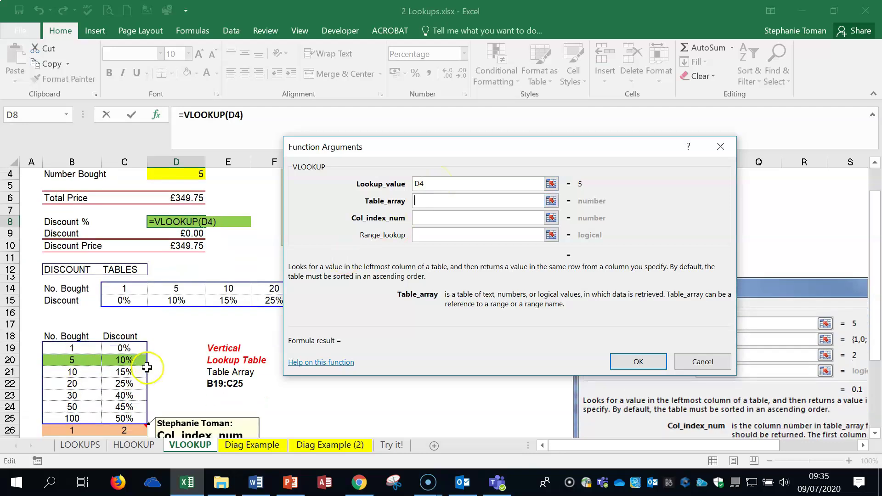
pyautogui.moveTo(57, 348); pyautogui.dragTo(124, 420)
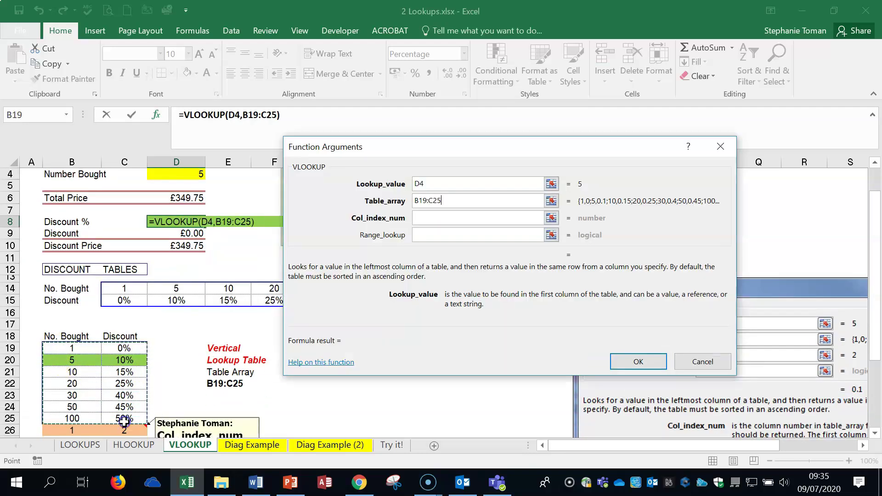
# Set the VLOOKUP column index number to 2, leave the range lookup empty, and confirm the formula
pyautogui.moveTo(508, 148); pyautogui.dragTo(525, 123)
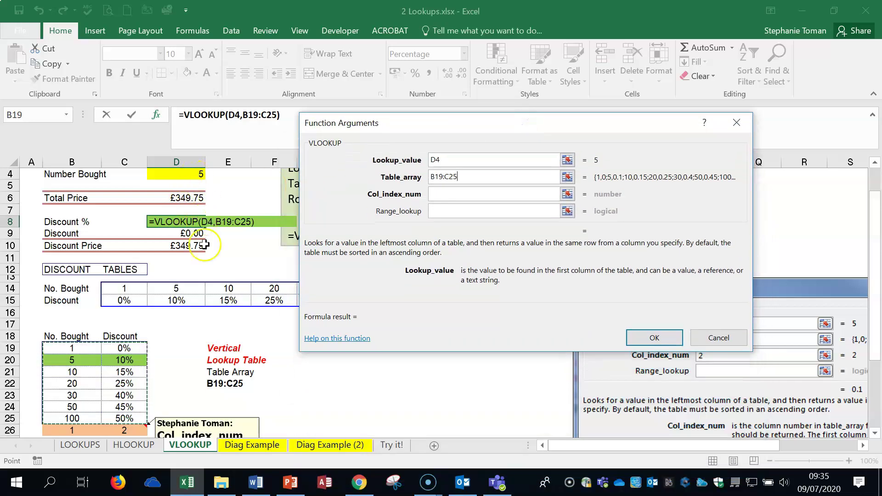
pyautogui.scroll(-1, 183, 184)
pyautogui.scroll(1, 455, 247)
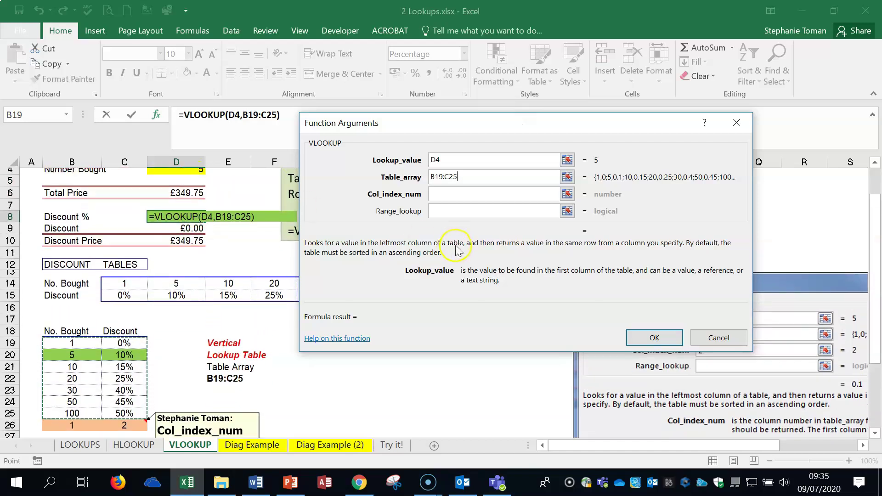
pyautogui.click(442, 194)
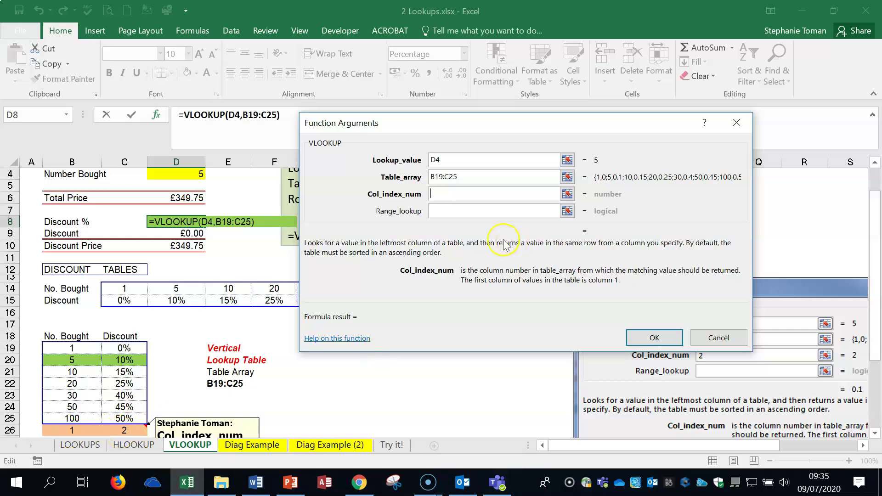
pyautogui.write('2')
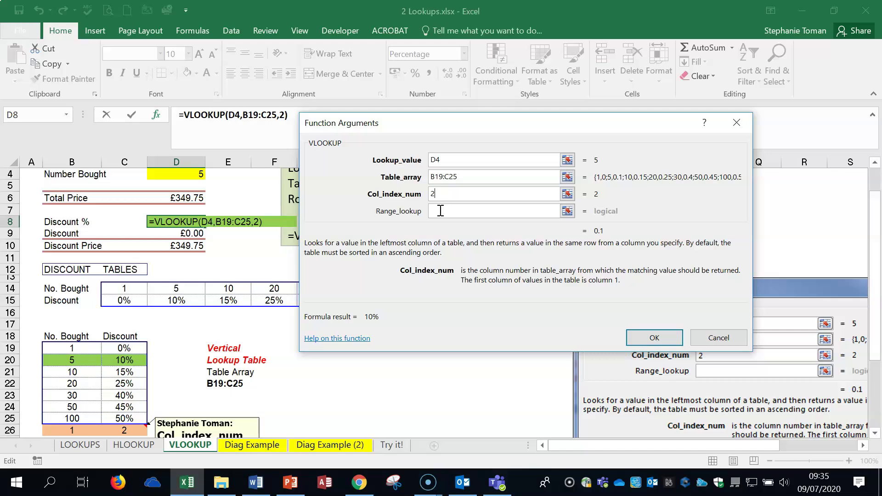
pyautogui.click(655, 338)
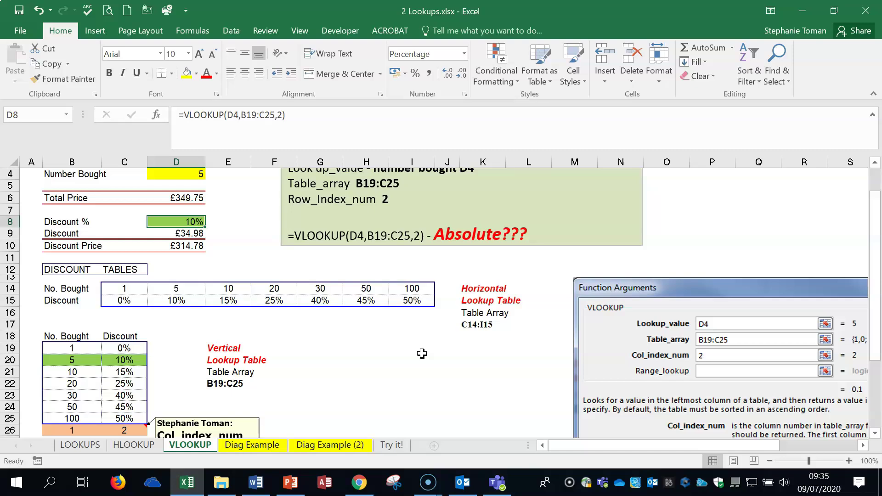
pyautogui.click(441, 374)
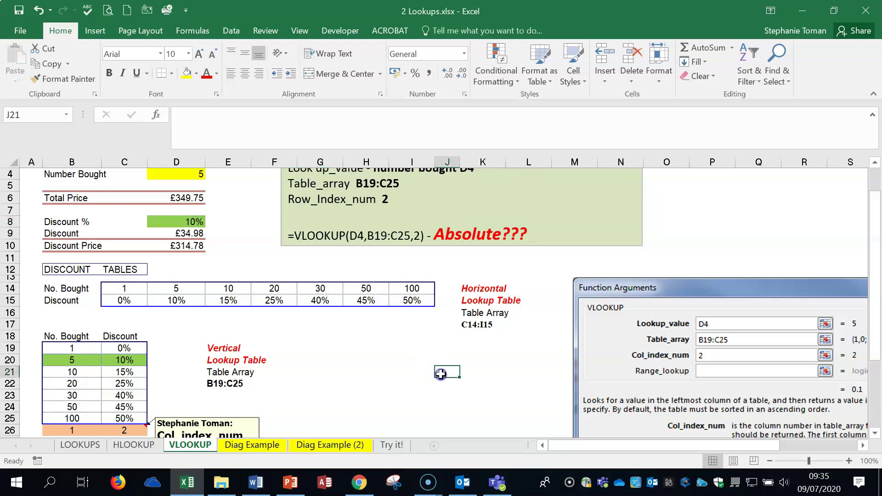
pyautogui.scroll(-2, 441, 374)
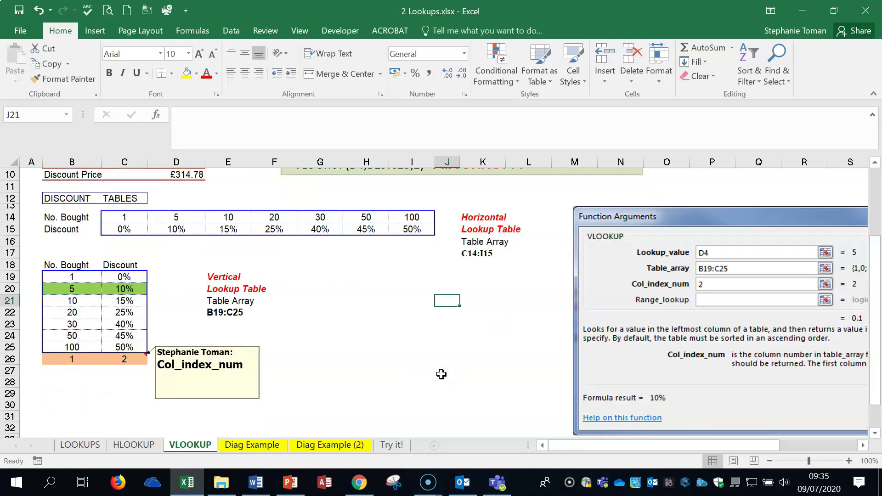
pyautogui.scroll(2, 441, 374)
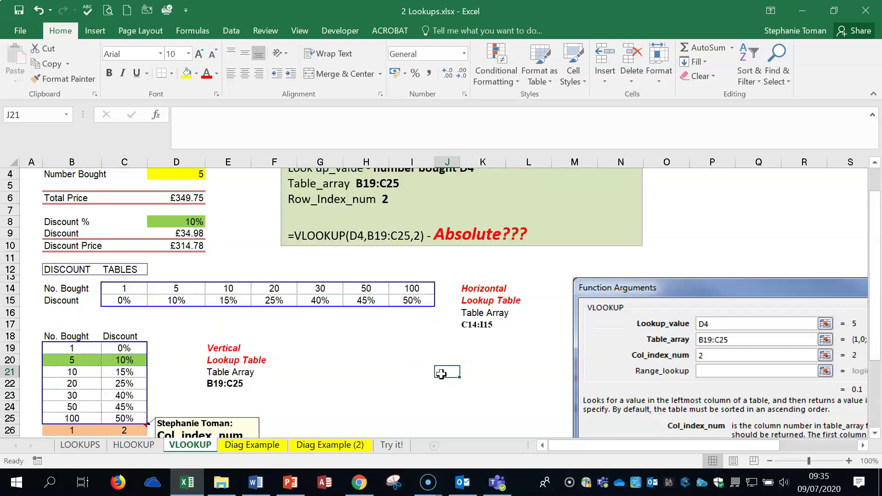
# On the Diag Example sheet, inspect the LOOKUP formula in C5 and fill it down the Chief Salesperson column
pyautogui.click(252, 445)
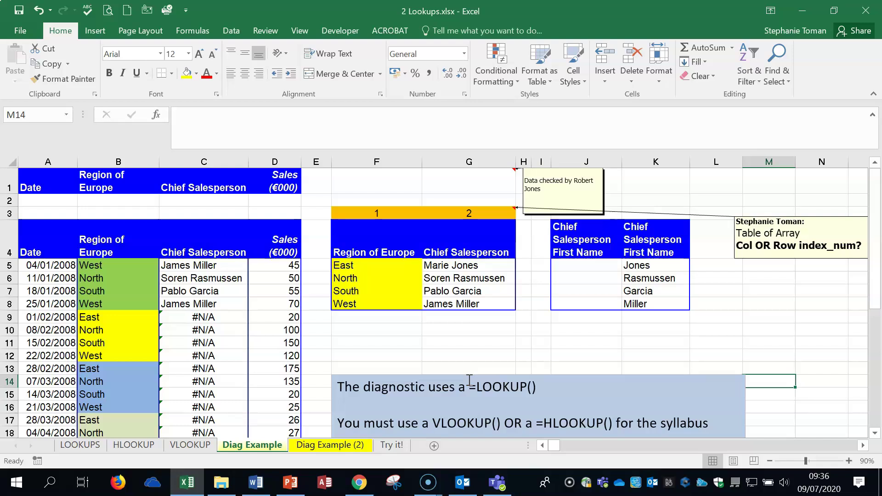
pyautogui.doubleClick(228, 265)
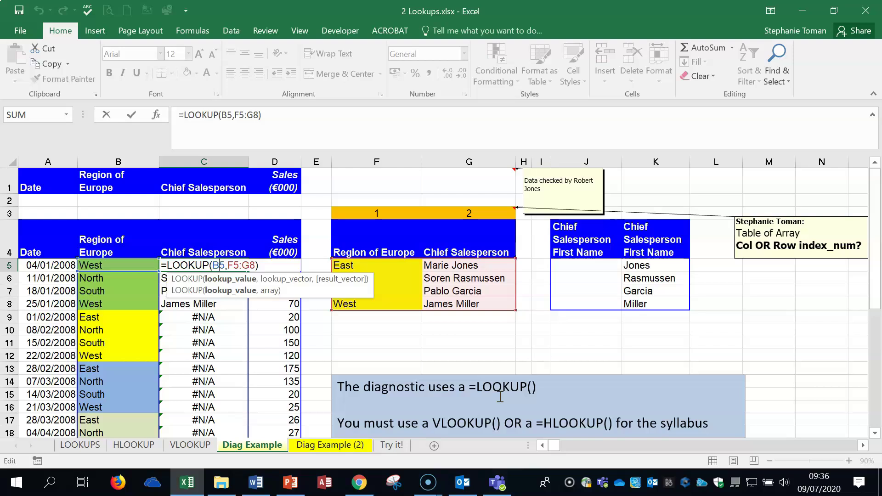
pyautogui.click(513, 419)
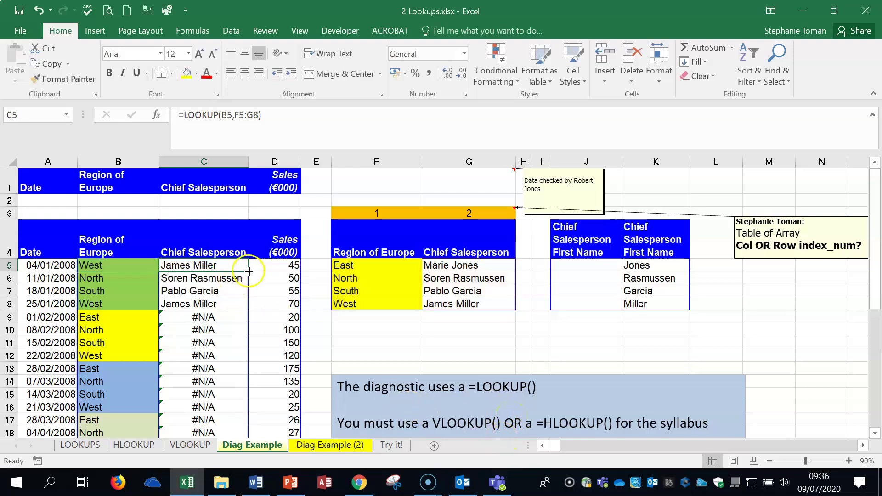
pyautogui.doubleClick(249, 271)
# Examine which cells the LOOKUP formulas in C9, C14, C8, C5 and C7 reference, without changing them
pyautogui.doubleClick(227, 318)
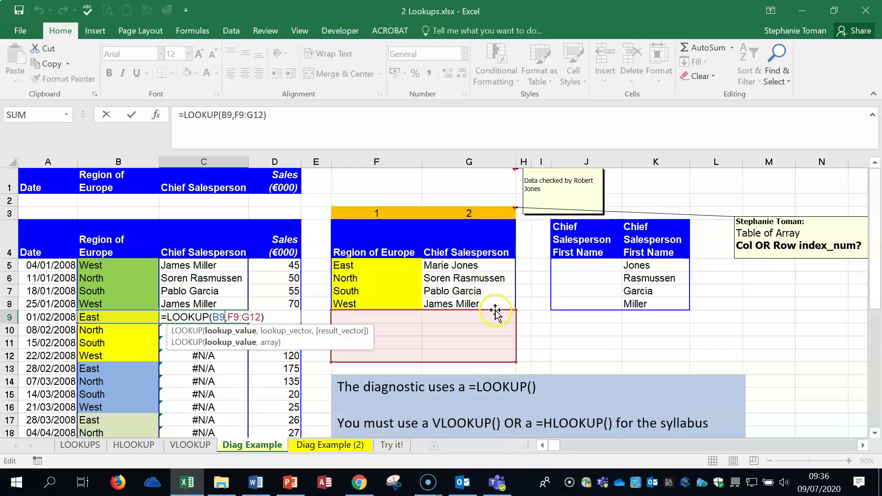
pyautogui.press('Escape')
pyautogui.doubleClick(219, 382)
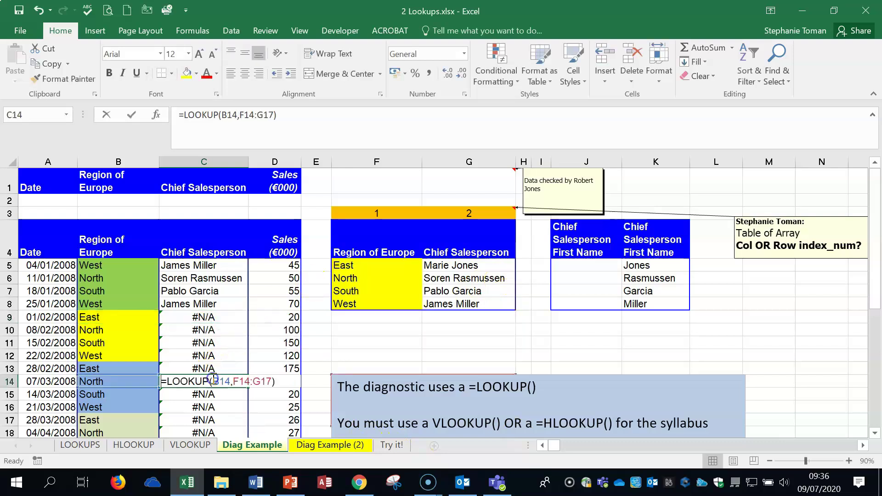
pyautogui.scroll(-1, 437, 358)
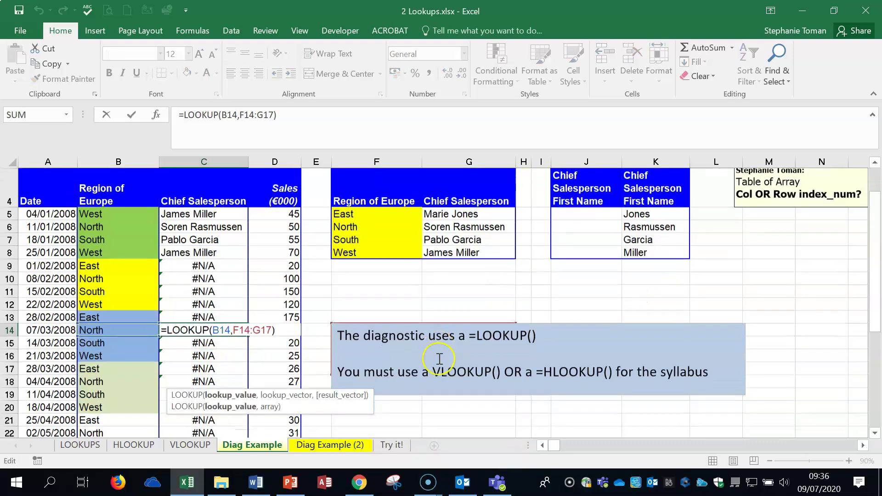
pyautogui.press('Escape')
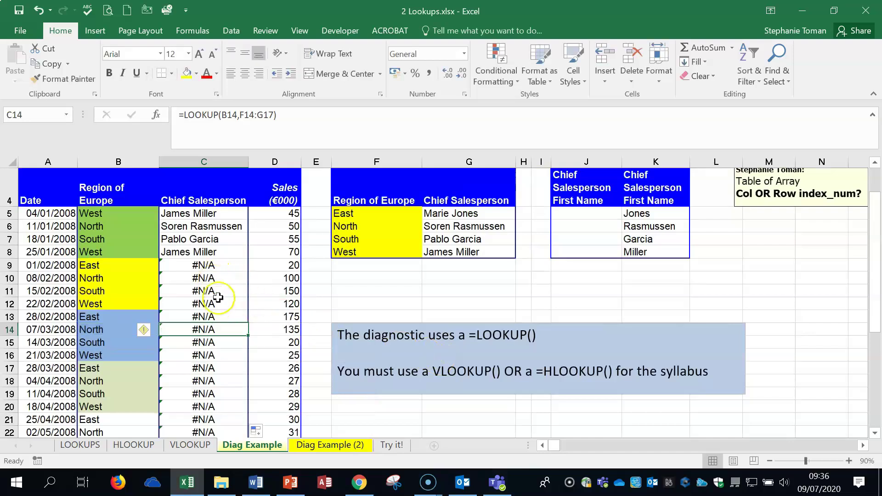
pyautogui.doubleClick(217, 252)
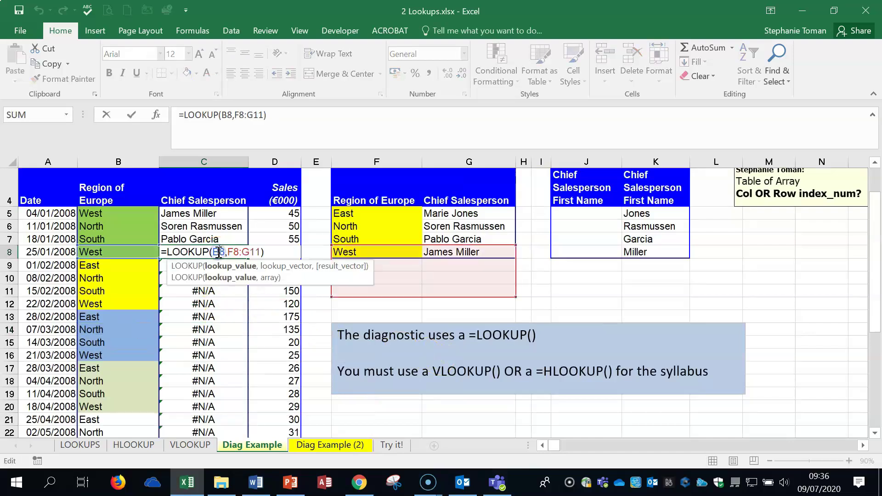
pyautogui.press('Escape')
pyautogui.click(215, 214)
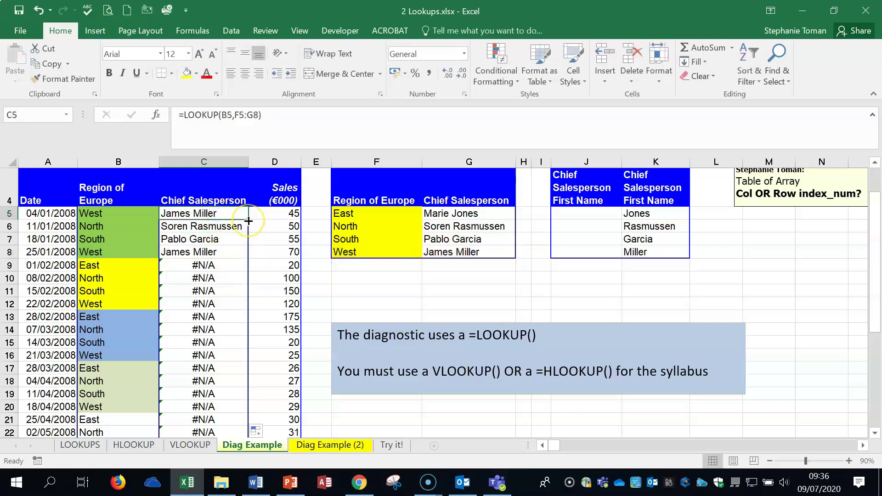
pyautogui.click(224, 237)
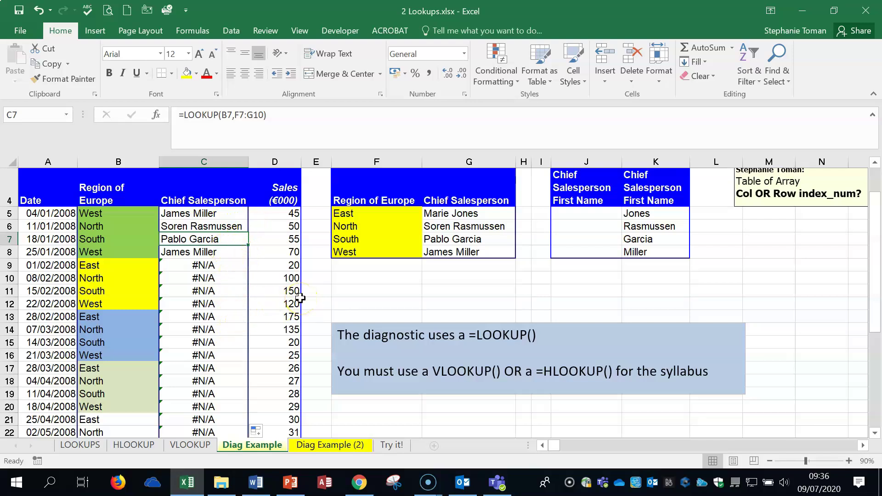
# Compare the table array references in the Chief Salesperson column, using the formula view and the individual formulas in C7, C5 and C8
pyautogui.hotkey('ctrl', '`')
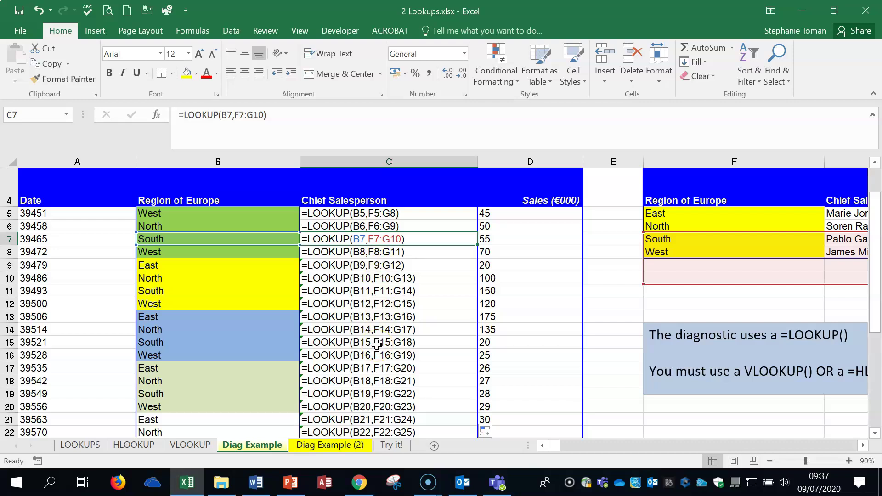
pyautogui.hotkey('ctrl', '`')
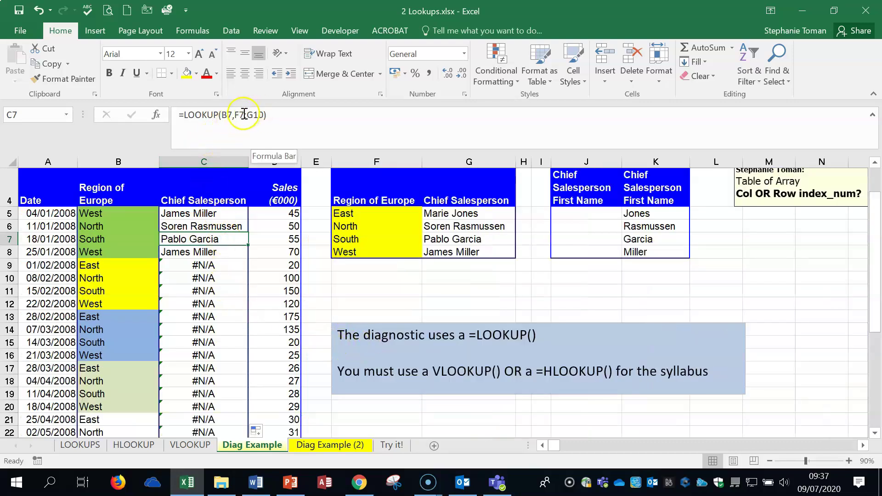
pyautogui.moveTo(235, 114); pyautogui.dragTo(250, 113)
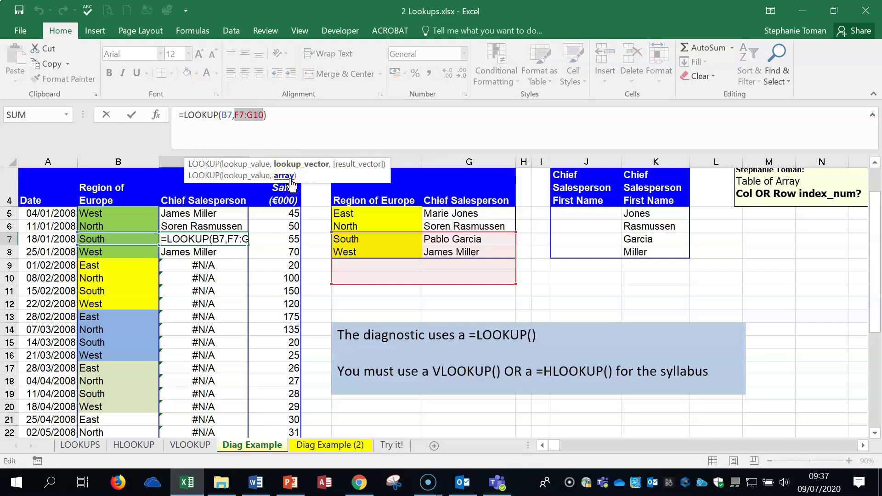
pyautogui.press('Escape')
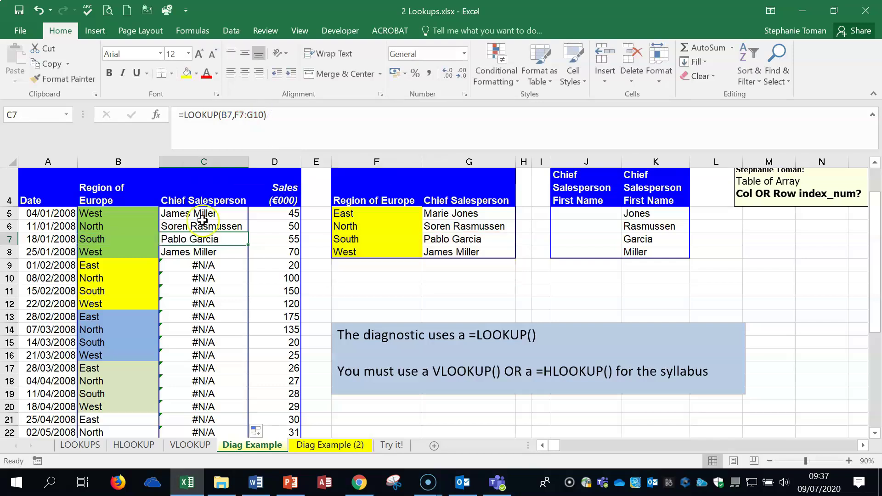
pyautogui.click(209, 214)
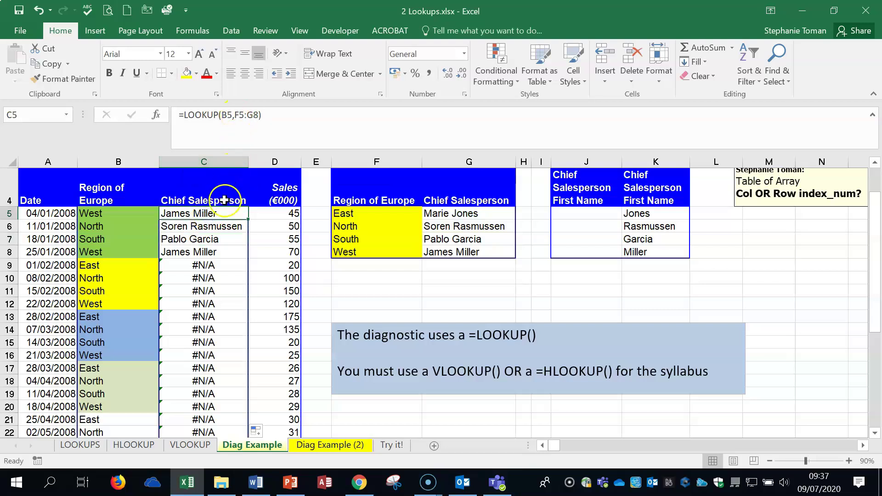
pyautogui.click(222, 253)
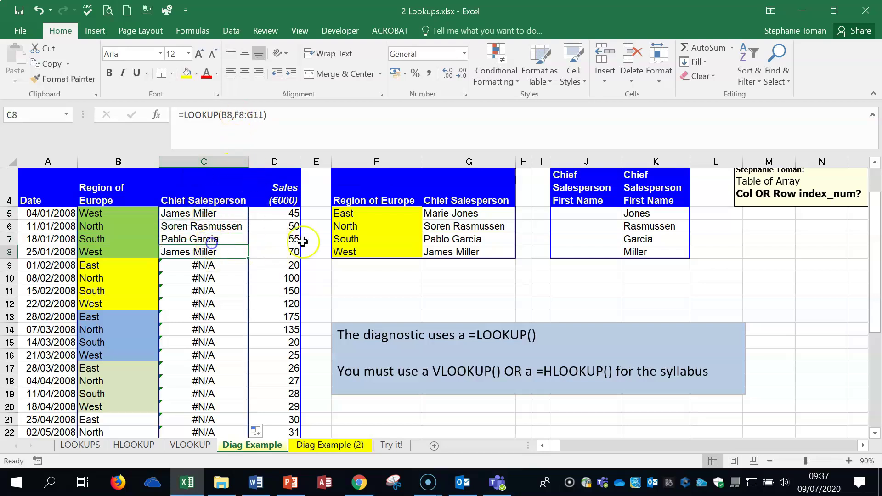
pyautogui.click(210, 215)
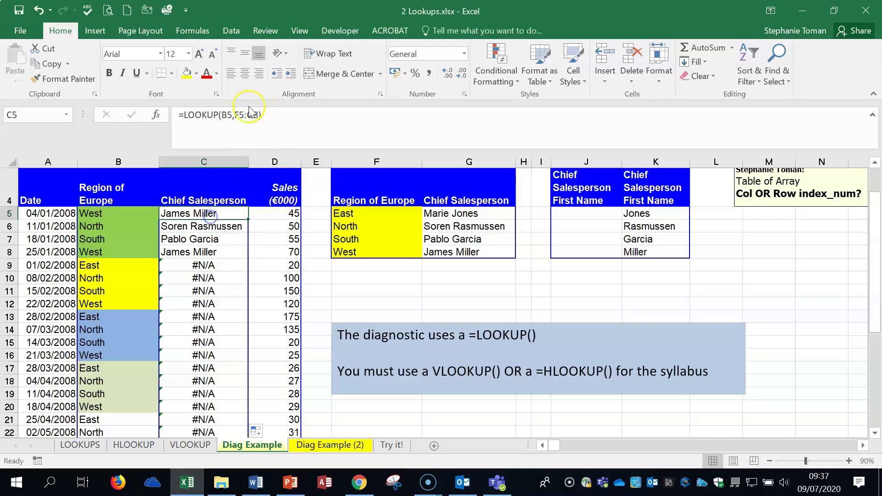
# Make the table array in C5's LOOKUP formula absolute as $F$5:$G$8 and fill it down the Chief Salesperson column
pyautogui.moveTo(234, 114); pyautogui.dragTo(258, 114)
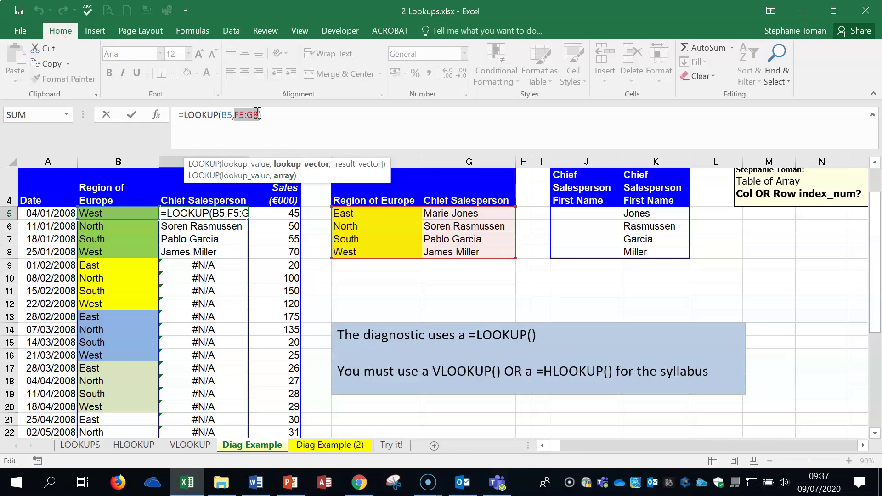
pyautogui.press('F4')
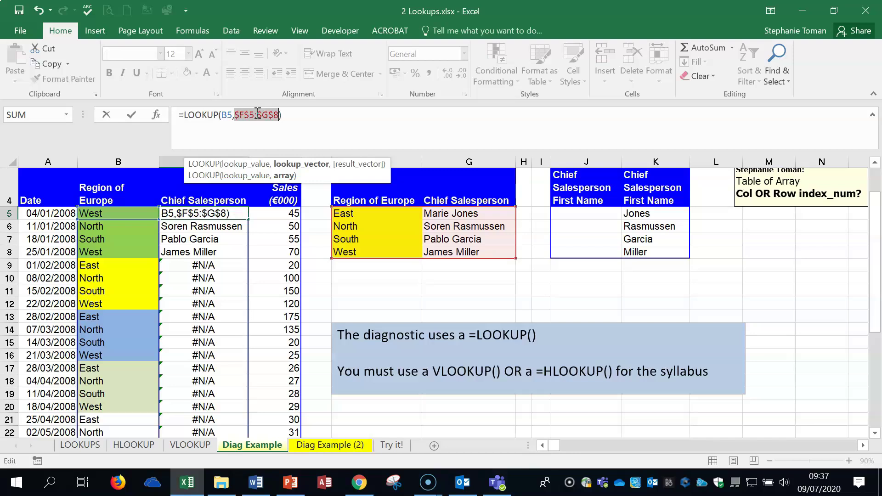
pyautogui.click(131, 115)
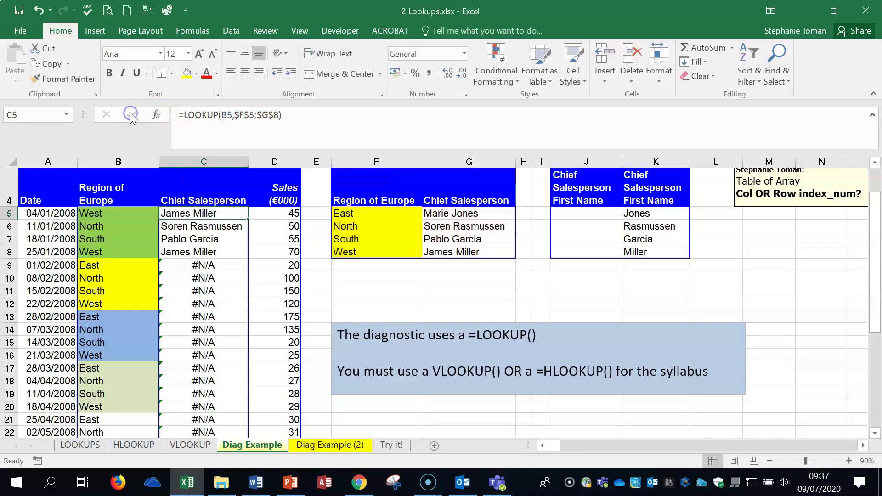
pyautogui.doubleClick(248, 219)
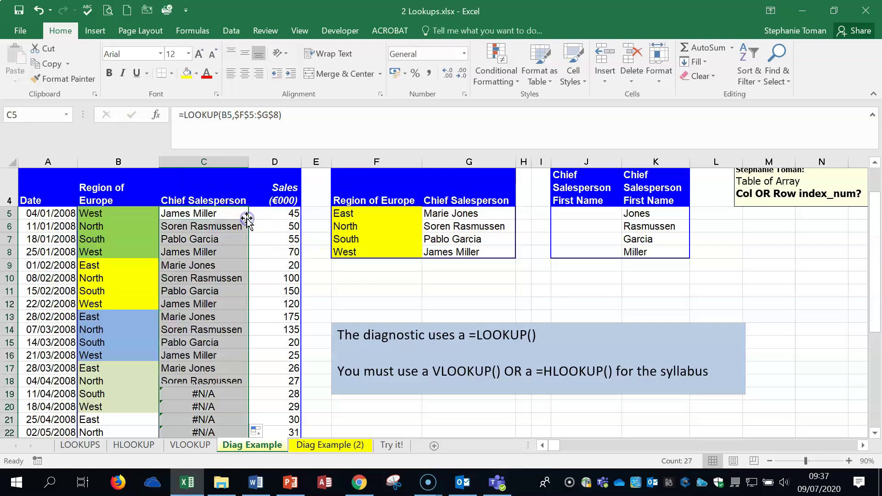
# Check the cell references of the filled LOOKUP formulas in C8, C29 and C10 without changing them
pyautogui.doubleClick(233, 252)
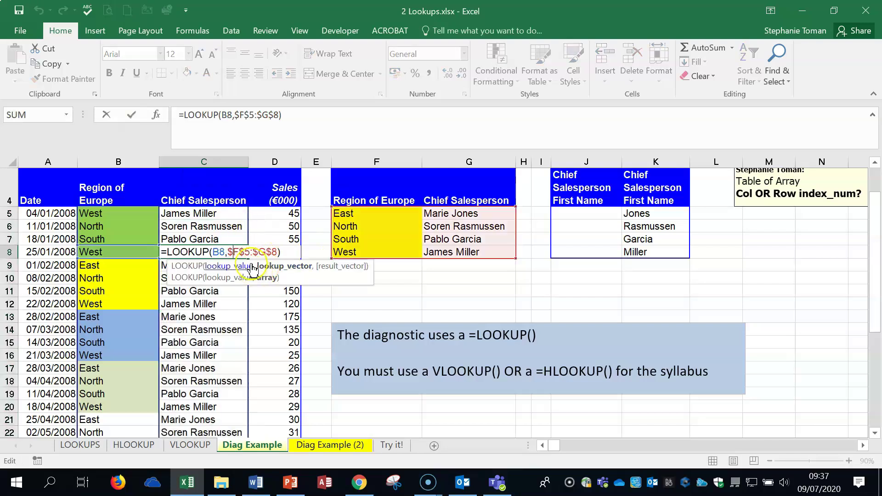
pyautogui.press('Escape')
pyautogui.doubleClick(208, 322)
pyautogui.click(194, 274)
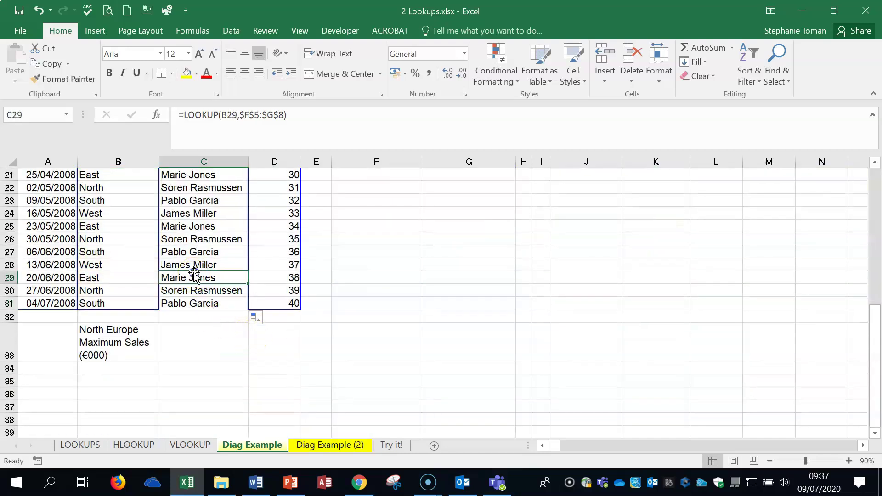
pyautogui.hotkey('ctrl', 'Up')
pyautogui.doubleClick(240, 329)
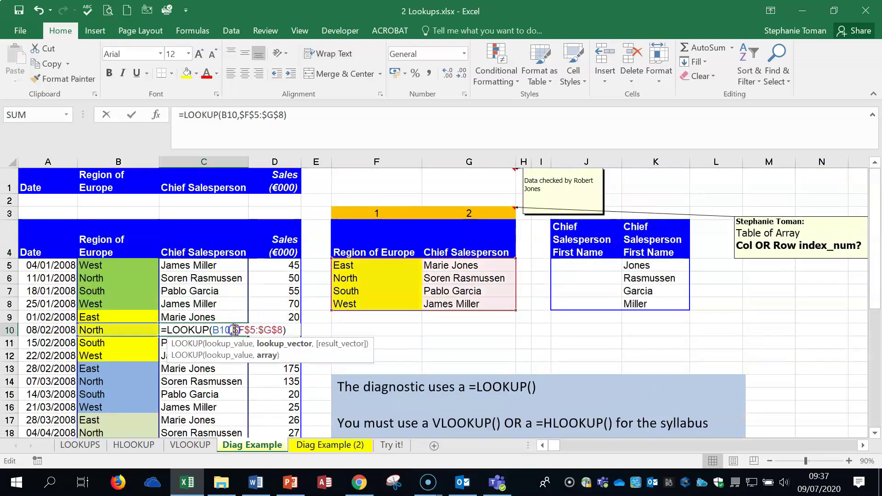
pyautogui.press('Escape')
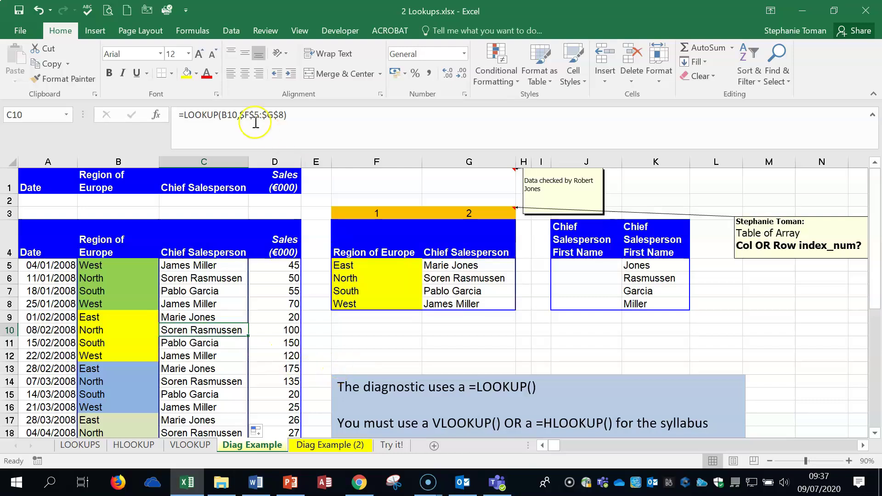
pyautogui.click(185, 115)
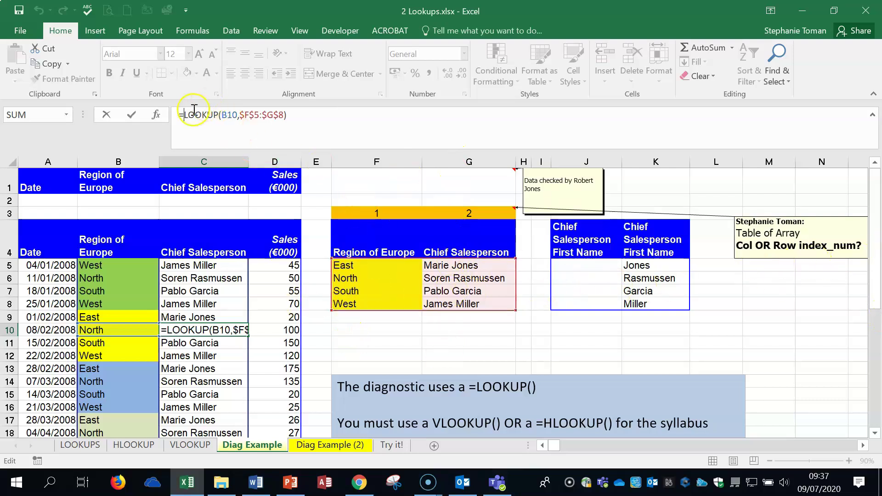
pyautogui.write('V')
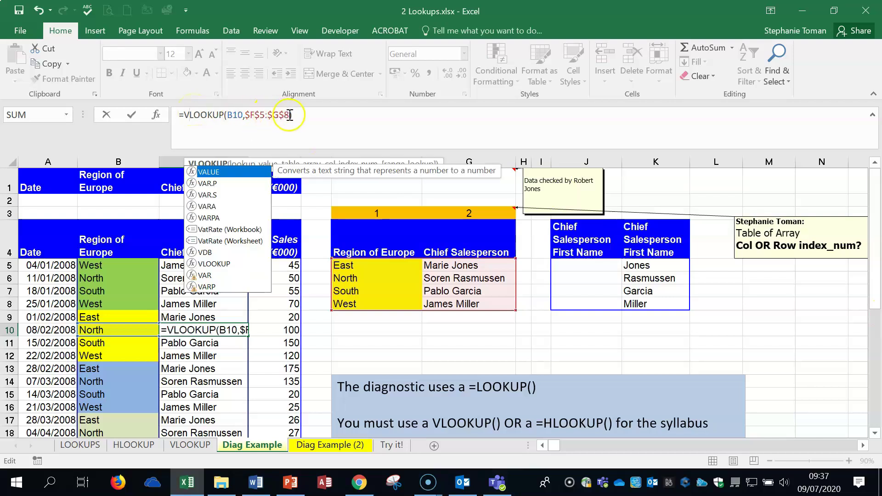
pyautogui.click(330, 114)
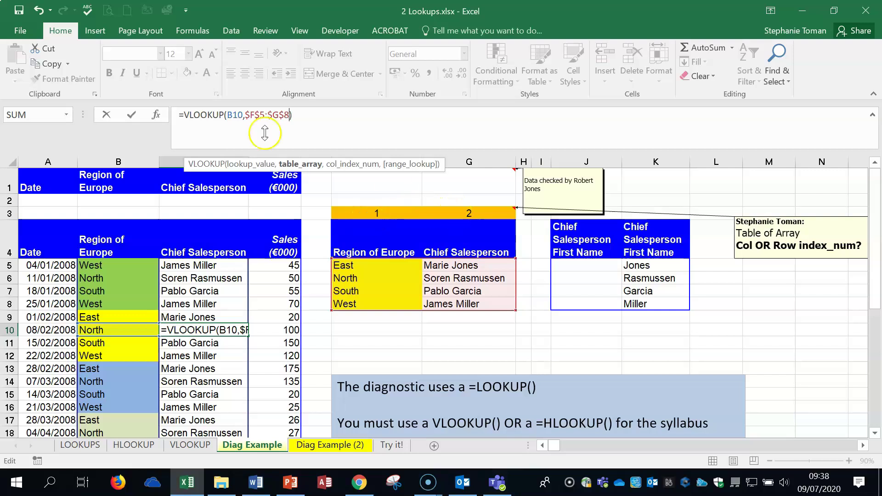
pyautogui.write(',2')
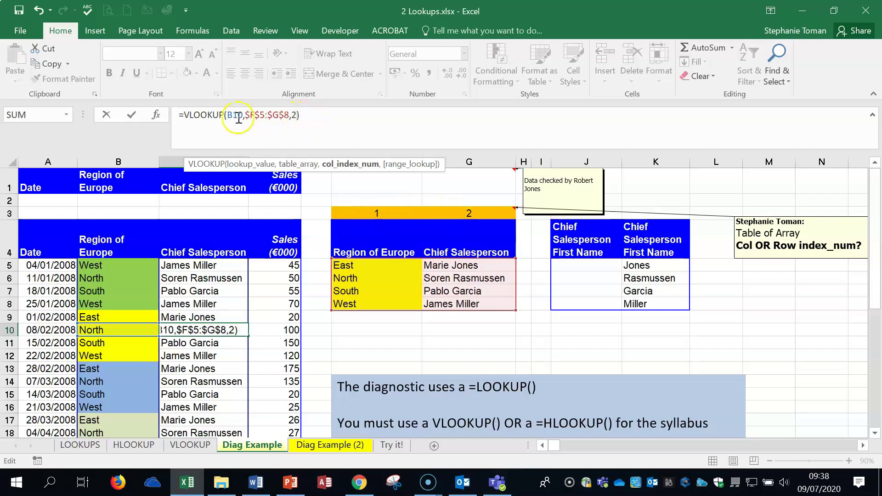
pyautogui.click(156, 116)
pyautogui.moveTo(552, 125); pyautogui.dragTo(668, 112)
pyautogui.click(836, 332)
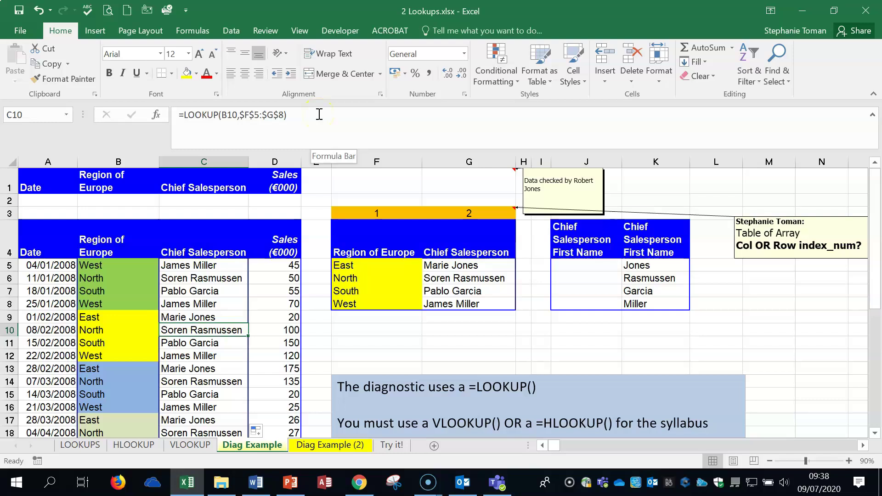
# Change the function in C5 from LOOKUP to VLOOKUP and clear its table array argument, keeping B5 as lookup value
pyautogui.click(230, 266)
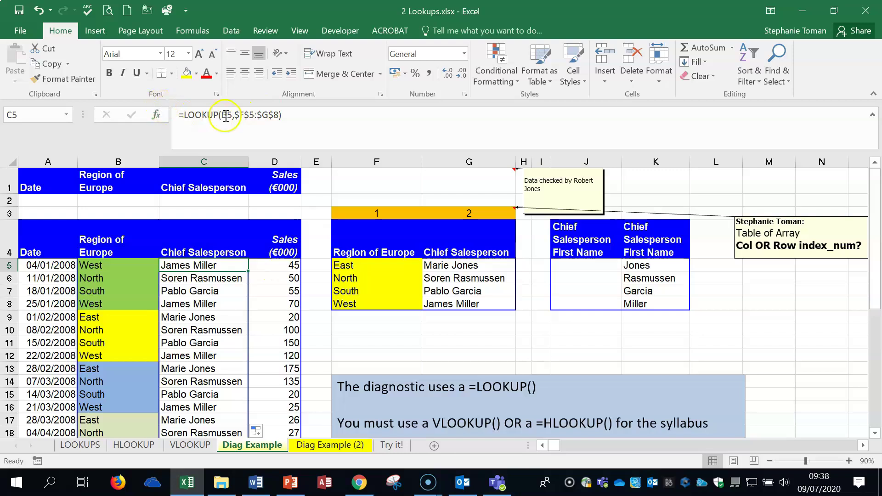
pyautogui.click(155, 114)
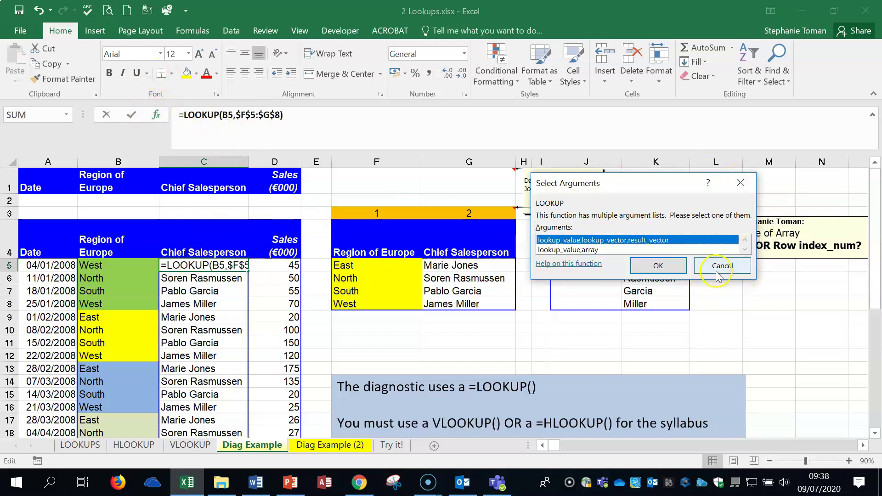
pyautogui.press('Return')
pyautogui.click(794, 133)
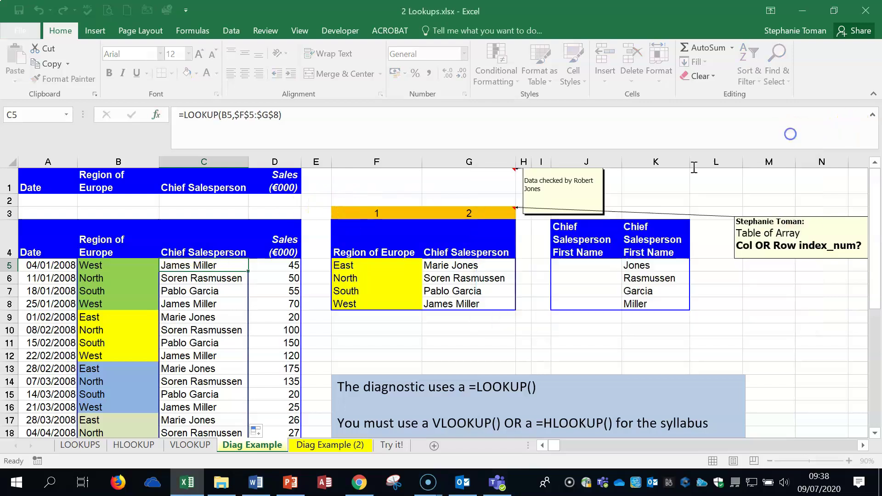
pyautogui.click(184, 114)
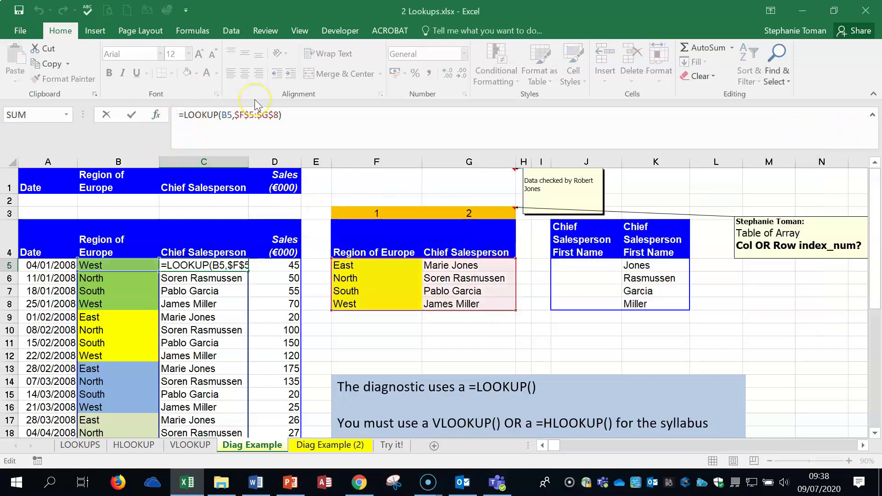
pyautogui.write('V')
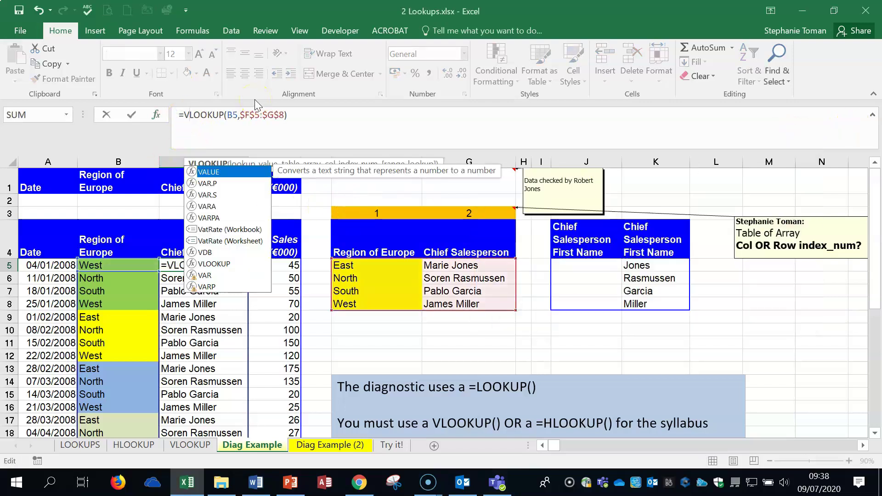
pyautogui.click(156, 115)
pyautogui.moveTo(590, 119); pyautogui.dragTo(589, 155)
pyautogui.doubleClick(590, 205)
pyautogui.press('BackSpace')
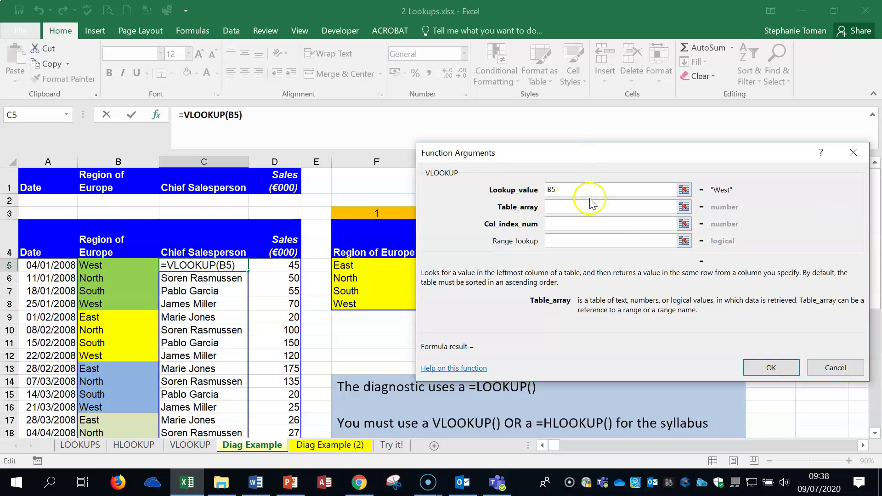
pyautogui.click(565, 187)
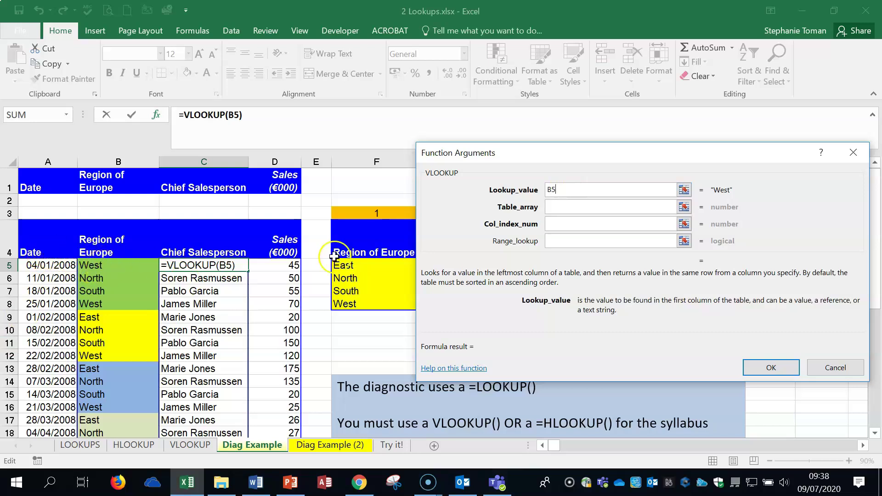
# Set the VLOOKUP table array to the region and salesperson range as the absolute reference $F$5:$G$8
pyautogui.click(555, 204)
pyautogui.moveTo(620, 156); pyautogui.dragTo(567, 331)
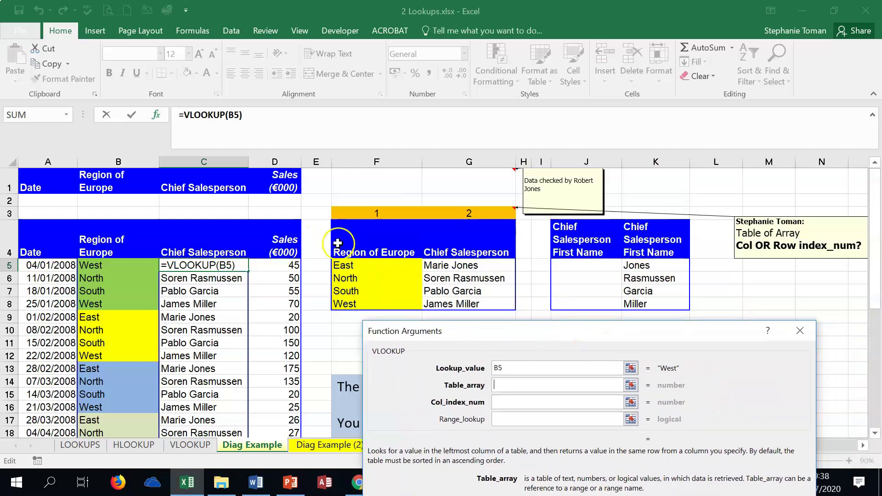
pyautogui.moveTo(338, 263); pyautogui.dragTo(476, 305)
pyautogui.moveTo(580, 340); pyautogui.dragTo(651, 179)
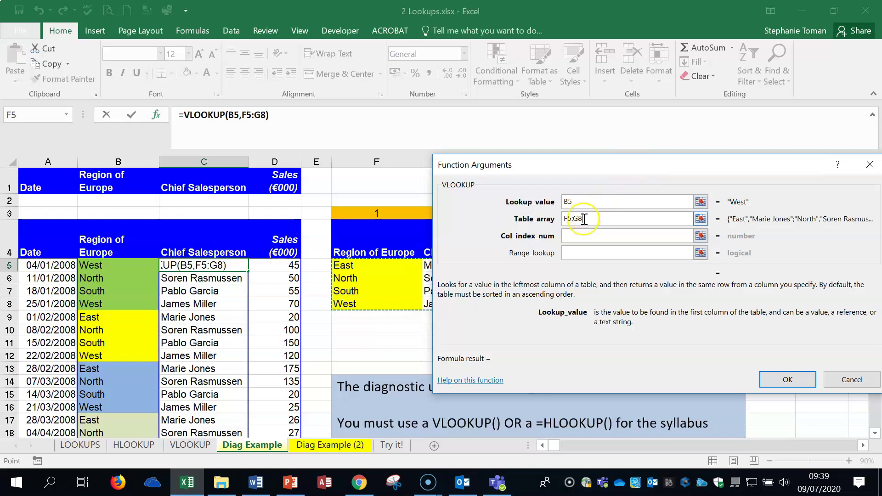
pyautogui.press('F4')
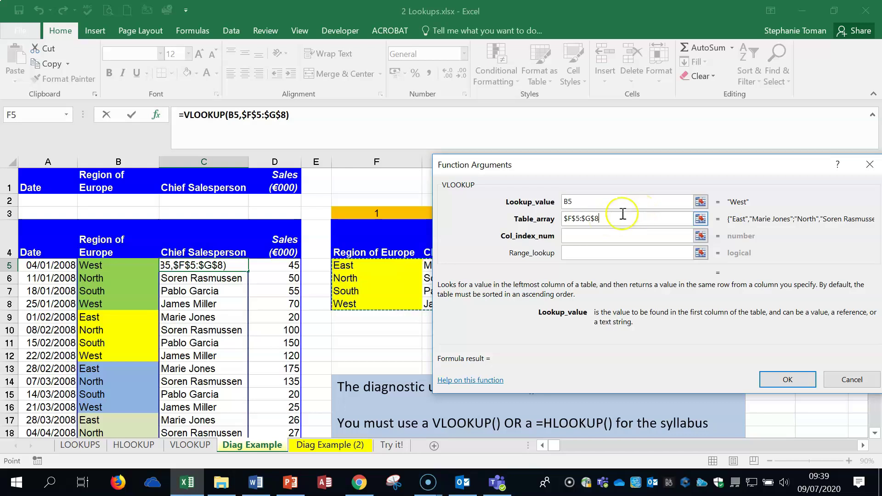
# Set the column index number to 2, confirm the VLOOKUP, and fill it down the Chief Salesperson column
pyautogui.click(573, 236)
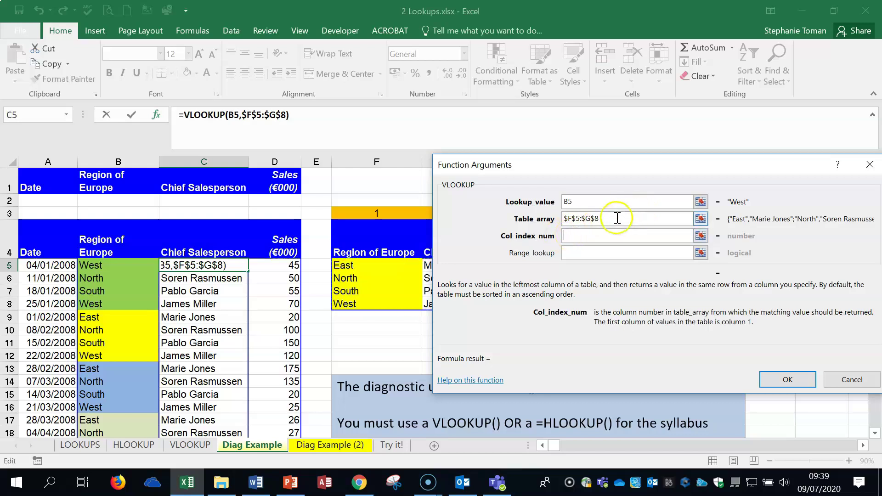
pyautogui.click(581, 234)
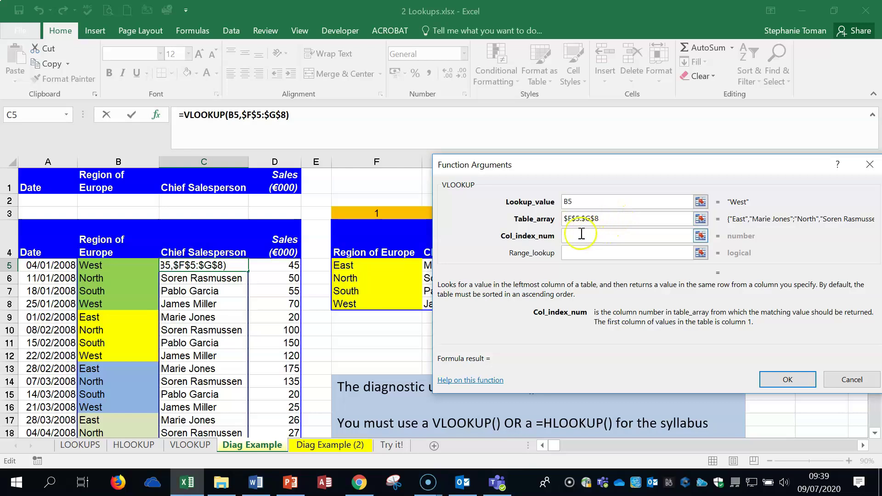
pyautogui.write('2')
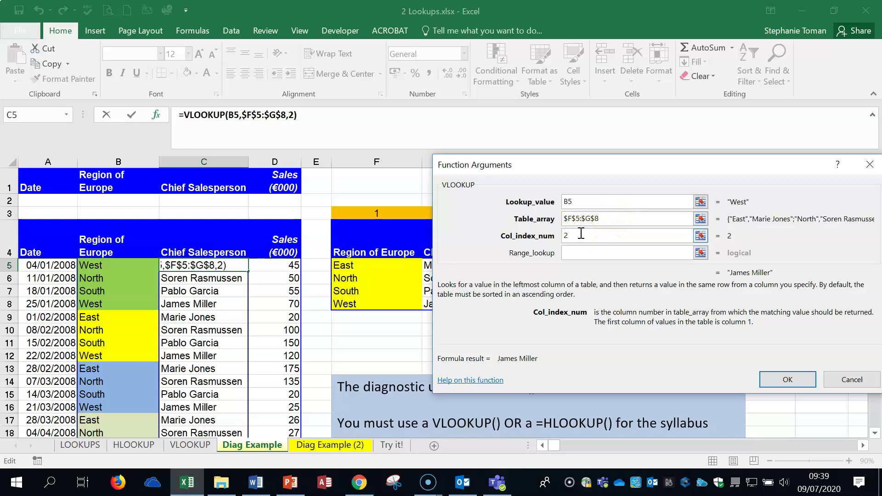
pyautogui.click(775, 385)
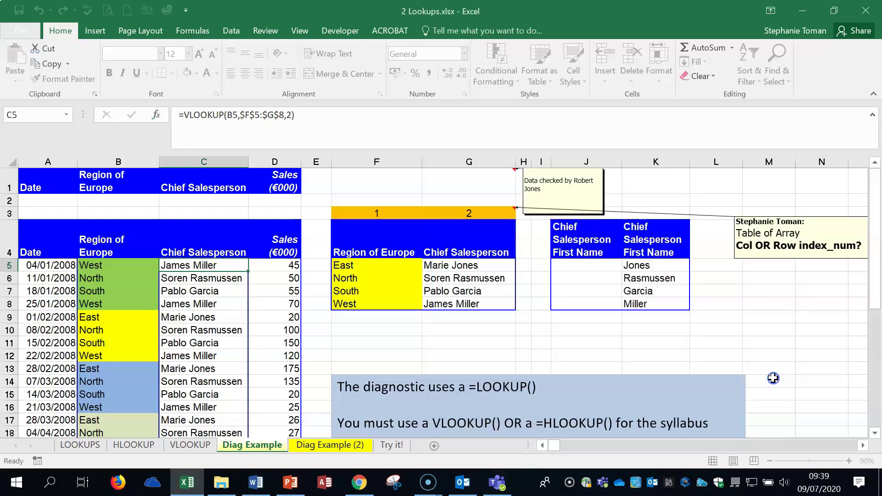
pyautogui.doubleClick(249, 272)
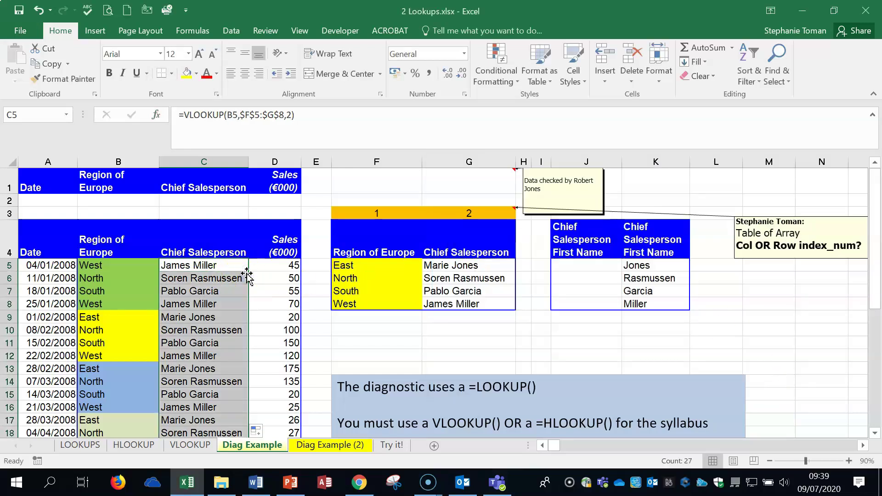
# Compare the region entries in column B with the lookup table's regions, and check the VLOOKUP formula in C8
pyautogui.click(325, 446)
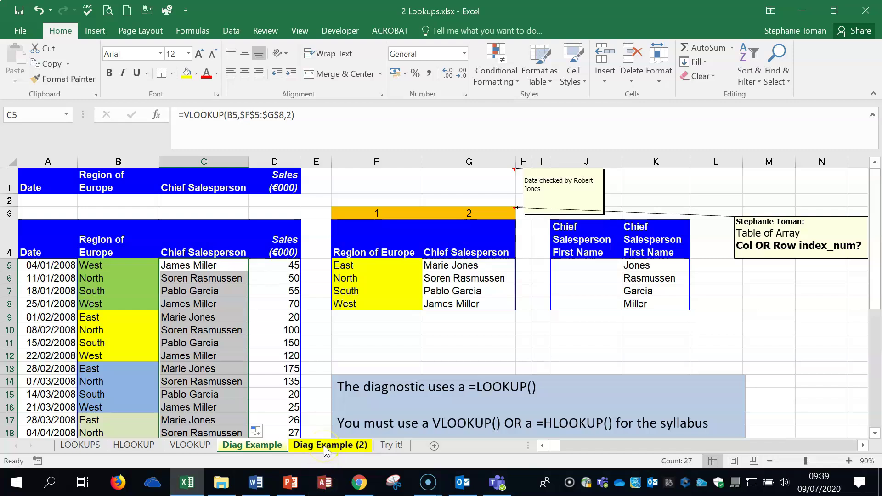
pyautogui.click(140, 278)
pyautogui.click(138, 265)
pyautogui.click(134, 278)
pyautogui.click(132, 293)
pyautogui.click(125, 317)
pyautogui.click(123, 332)
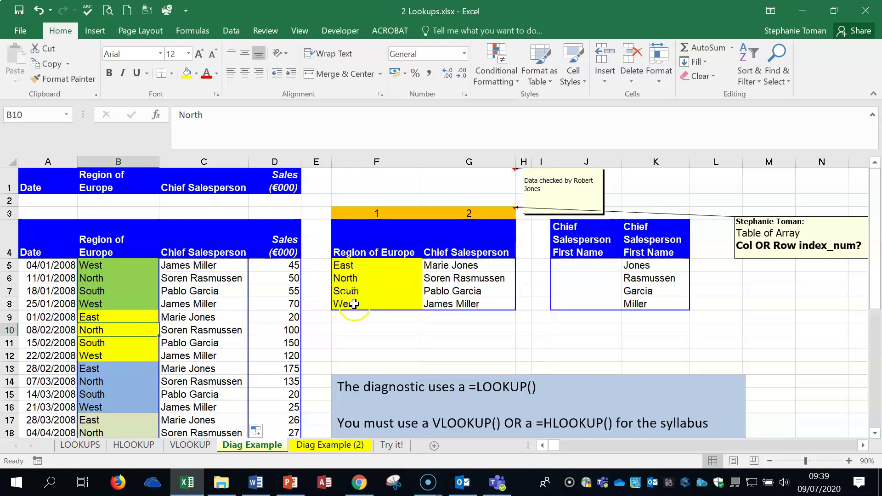
pyautogui.click(193, 305)
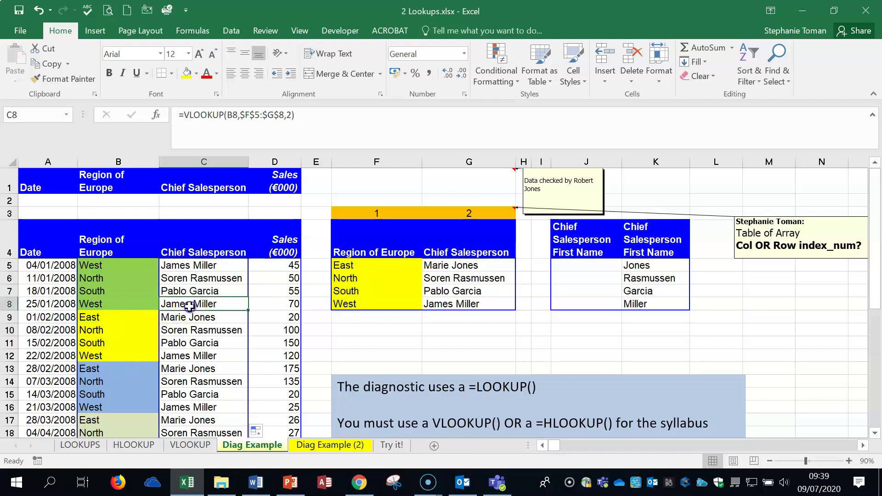
pyautogui.click(115, 343)
pyautogui.click(118, 356)
pyautogui.click(125, 395)
pyautogui.click(123, 409)
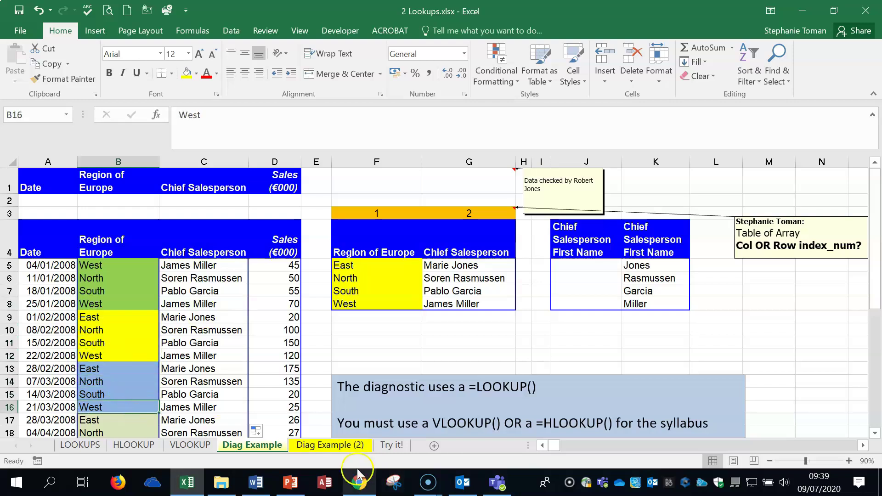
# On the Diag Example (2) sheet, change C5's LOOKUP to VLOOKUP with column index 2 and fill it down the Chief Salesperson column
pyautogui.click(326, 446)
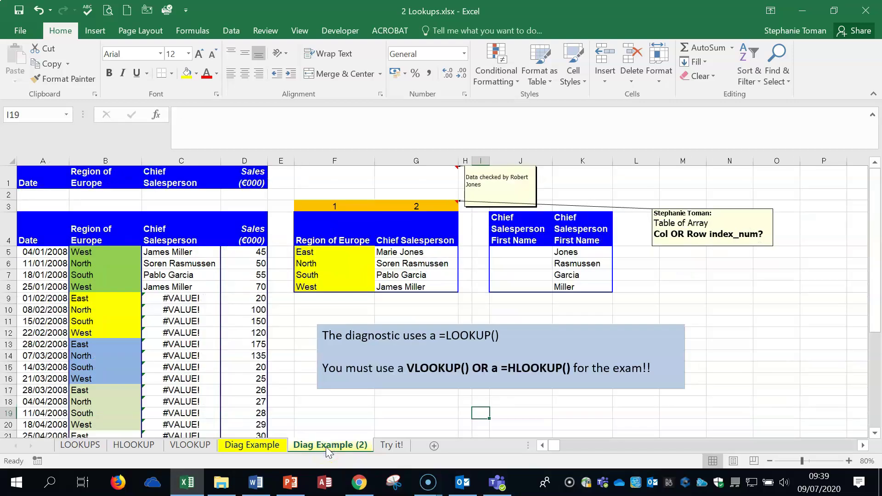
pyautogui.click(178, 253)
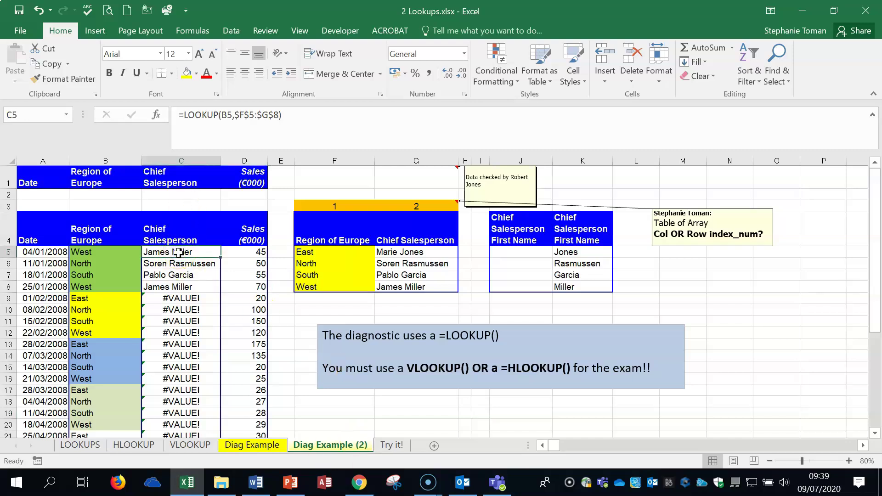
pyautogui.click(234, 113)
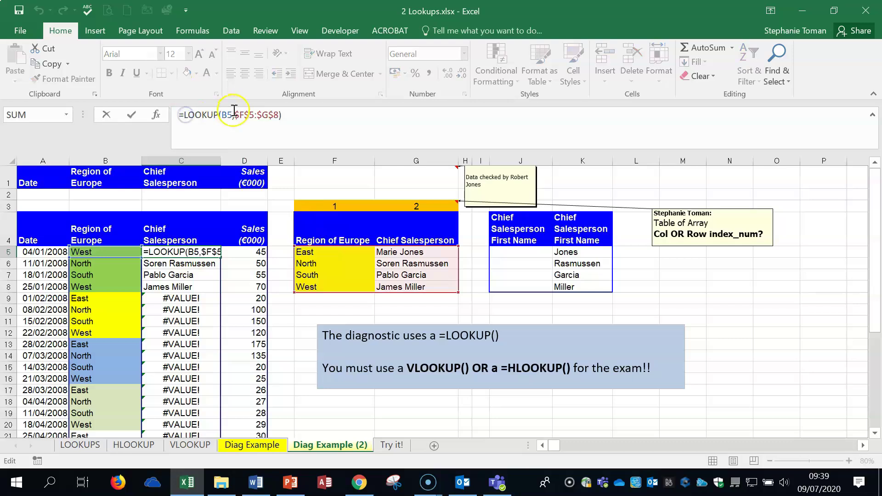
pyautogui.write('V')
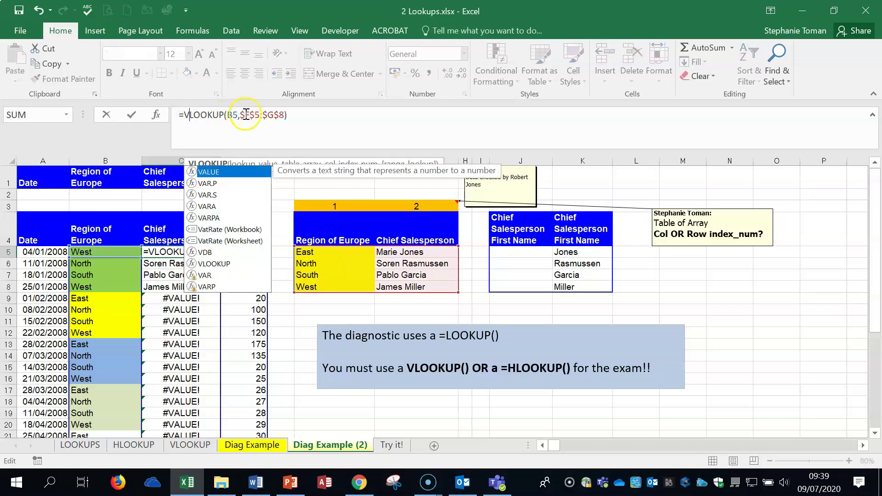
pyautogui.click(283, 115)
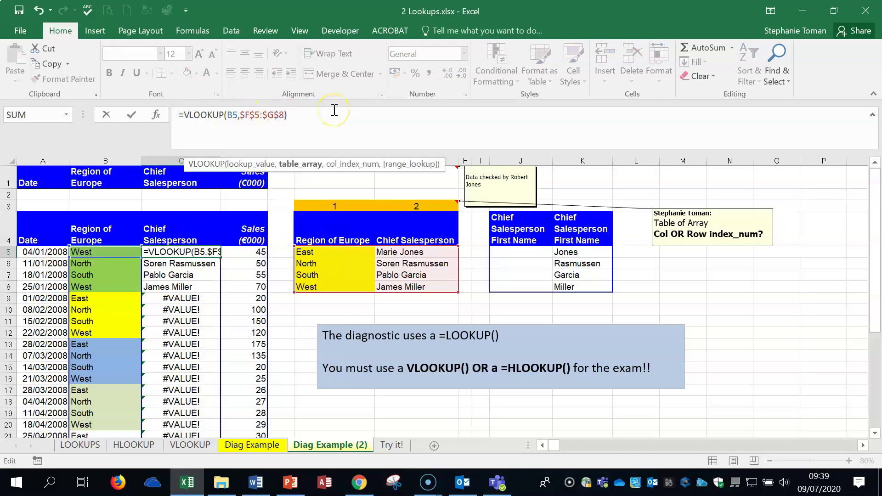
pyautogui.write(',2')
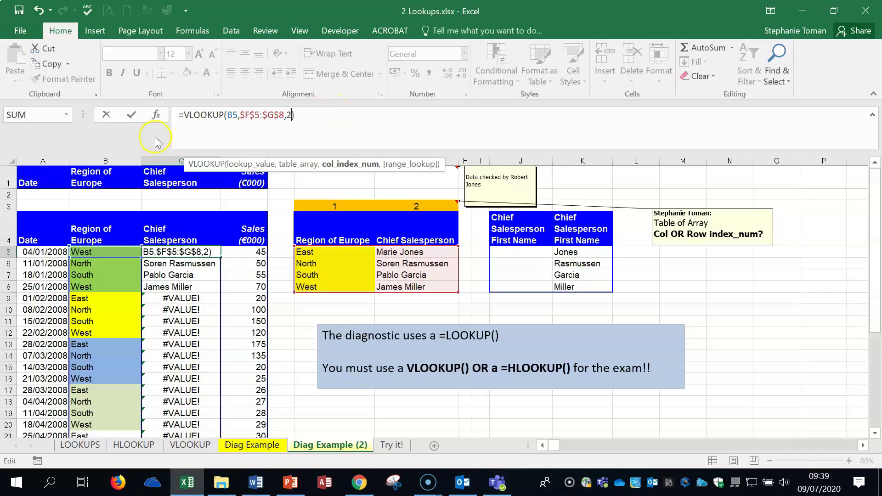
pyautogui.click(131, 114)
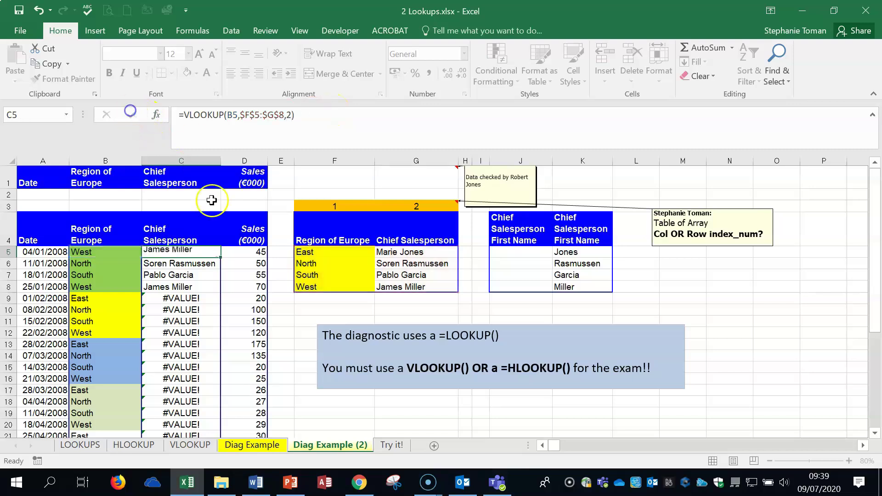
pyautogui.doubleClick(221, 257)
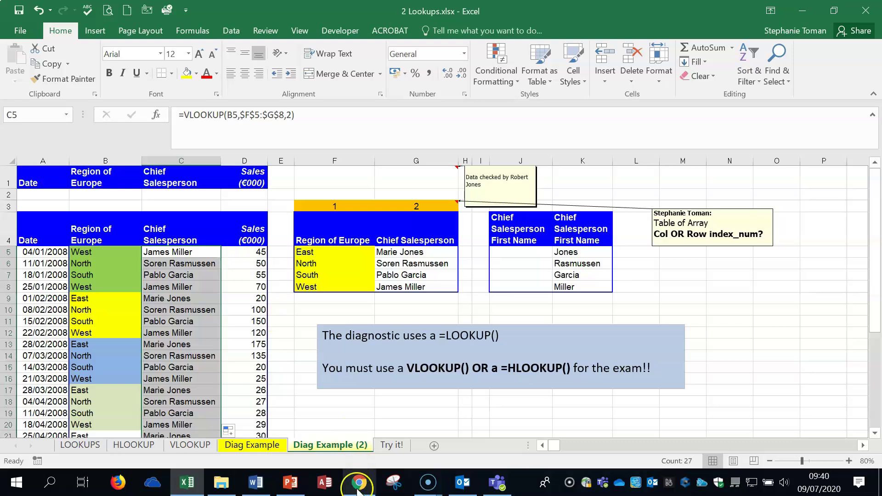
# Open the Try it! sheet and examine the Number Bought values, the empty discount columns and the discount tables
pyautogui.click(392, 445)
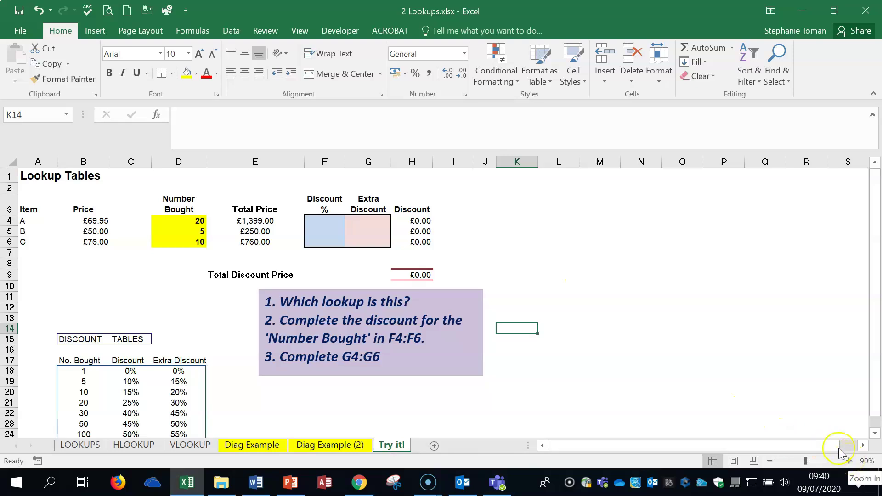
pyautogui.click(189, 223)
pyautogui.click(188, 231)
pyautogui.click(189, 242)
pyautogui.click(190, 231)
pyautogui.click(190, 241)
pyautogui.click(197, 222)
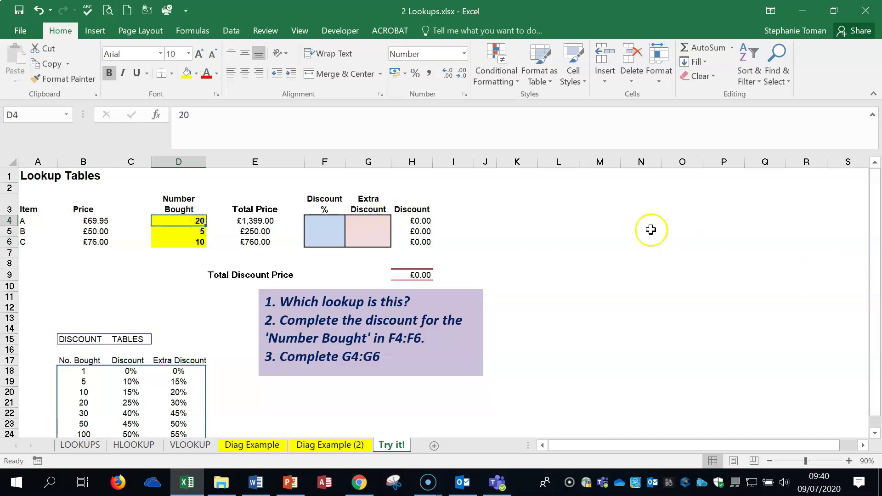
pyautogui.click(338, 223)
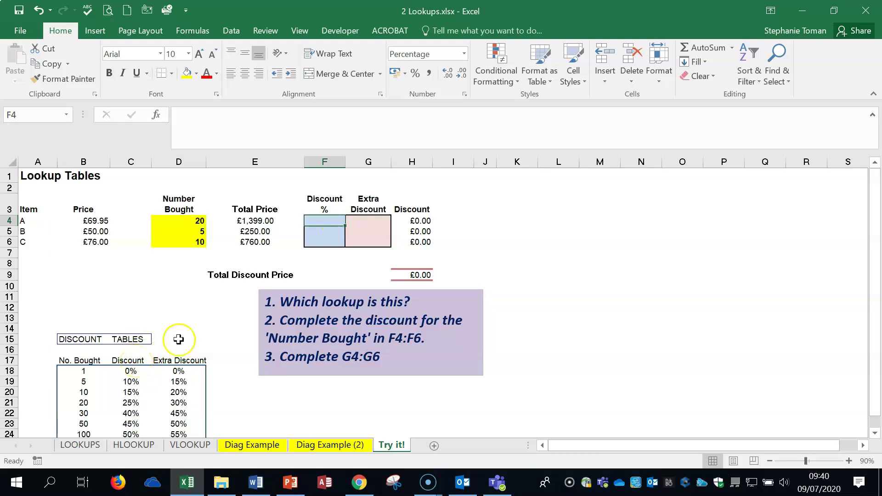
pyautogui.click(353, 223)
pyautogui.click(670, 306)
pyautogui.scroll(-1, 670, 307)
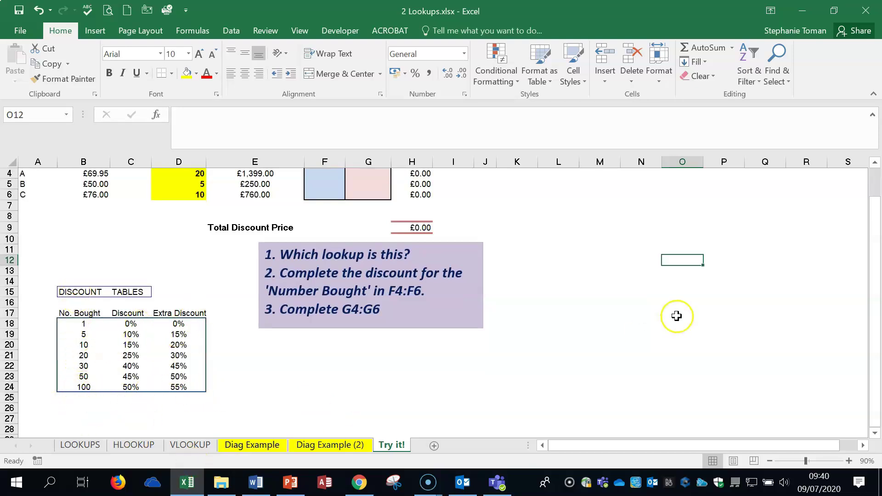
pyautogui.scroll(1, 677, 316)
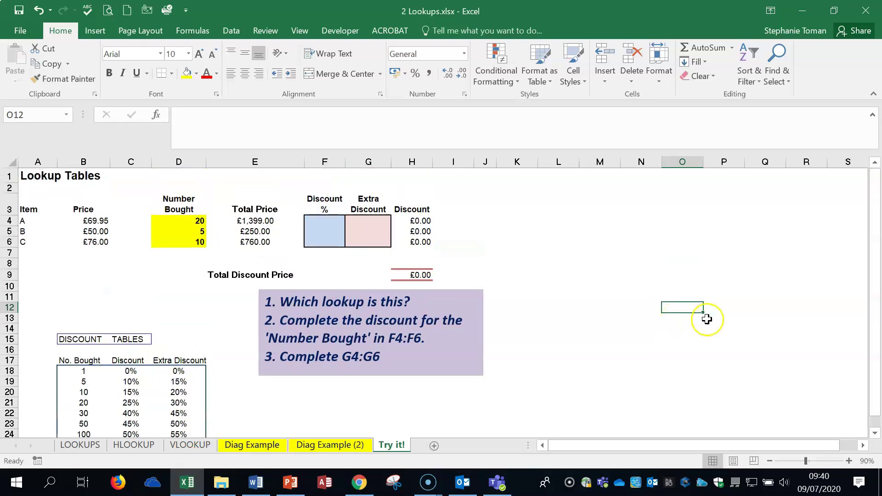
pyautogui.click(328, 220)
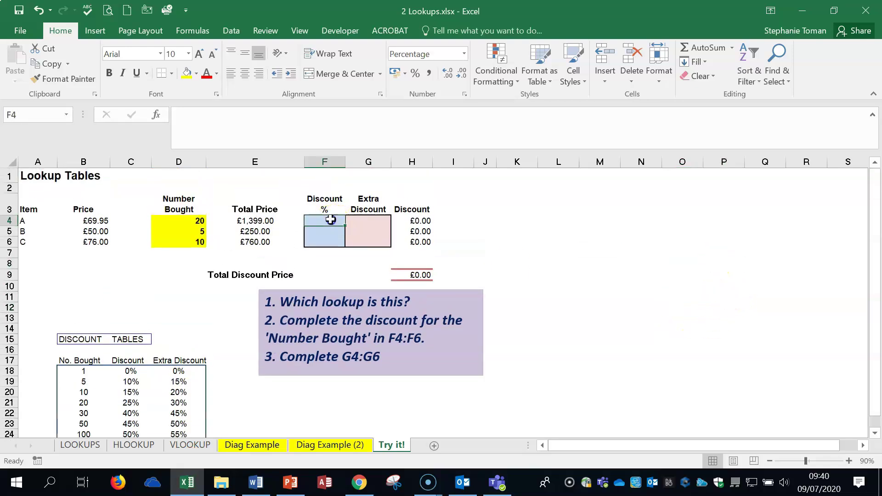
# Start a VLOOKUP formula in Extra Discount cell G4 with Number Bought cell D4 as the lookup value
pyautogui.click(366, 220)
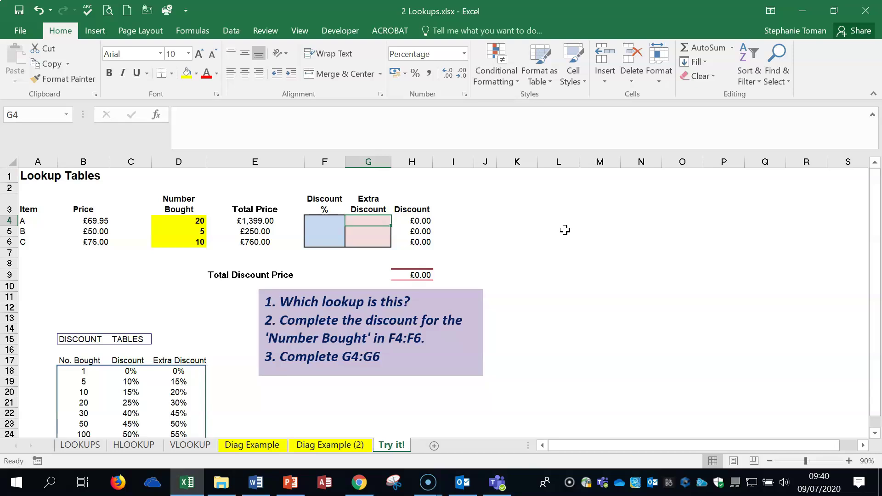
pyautogui.write('=')
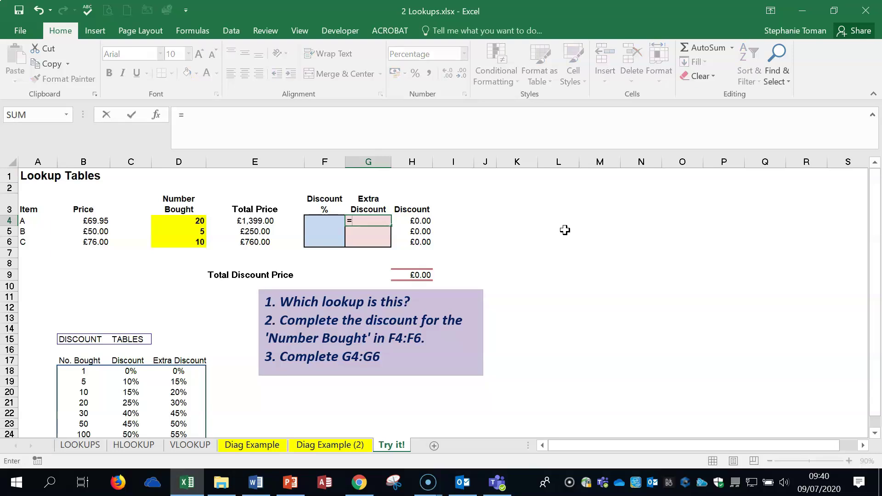
pyautogui.write('vl')
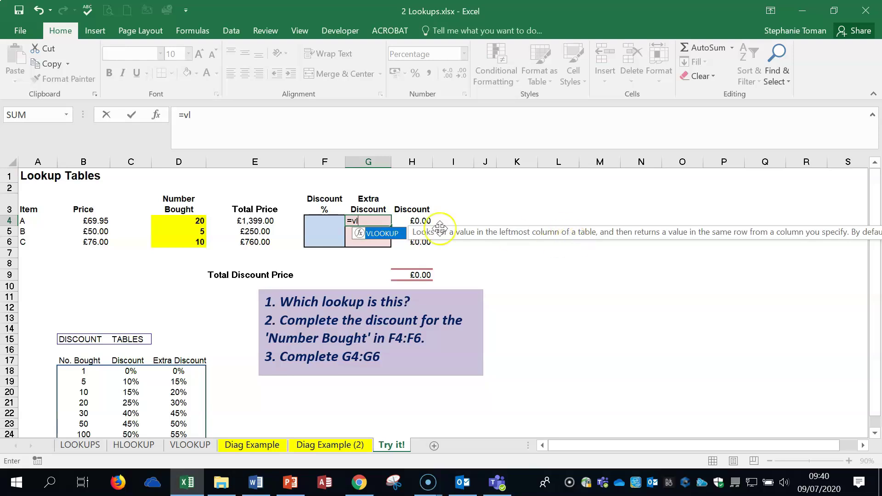
pyautogui.doubleClick(381, 234)
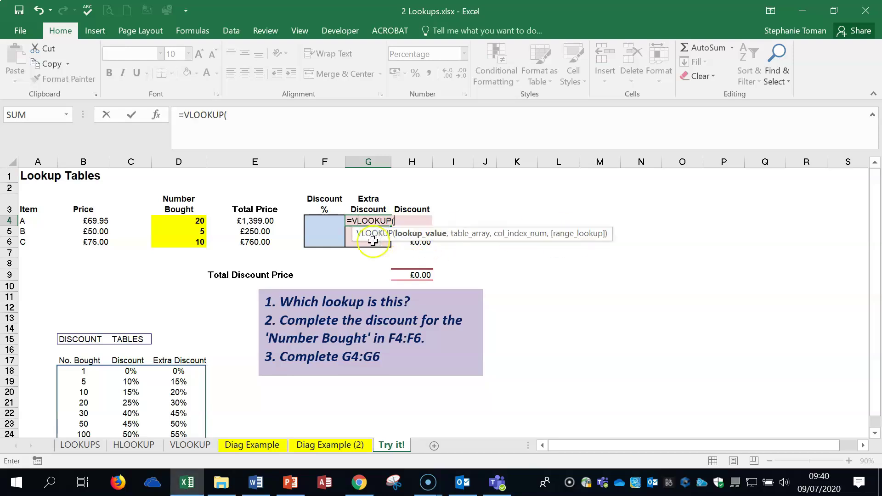
pyautogui.click(191, 221)
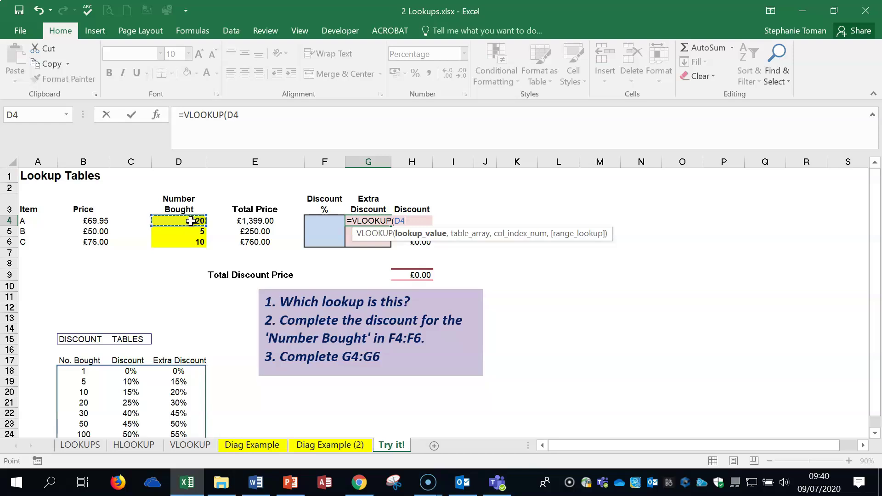
# Set the VLOOKUP table array to the discount table as the absolute reference $B$18:$D$24
pyautogui.write(',')
pyautogui.moveTo(71, 370); pyautogui.dragTo(183, 407)
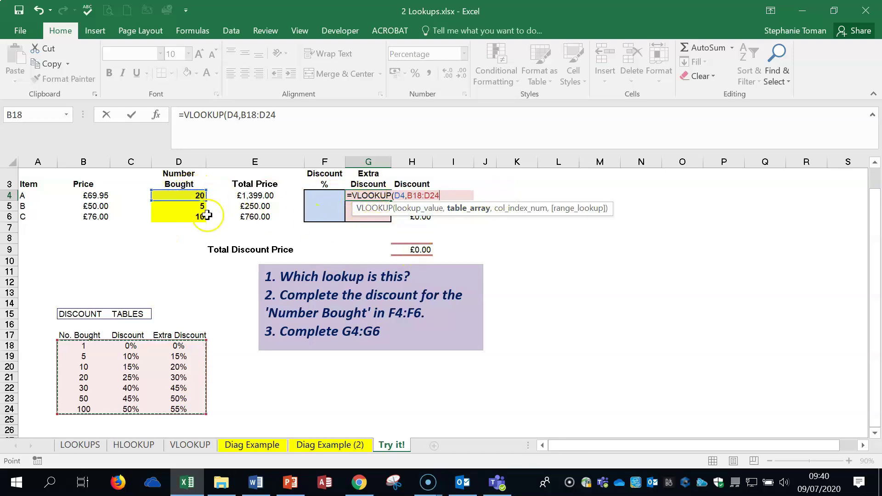
pyautogui.press('F4')
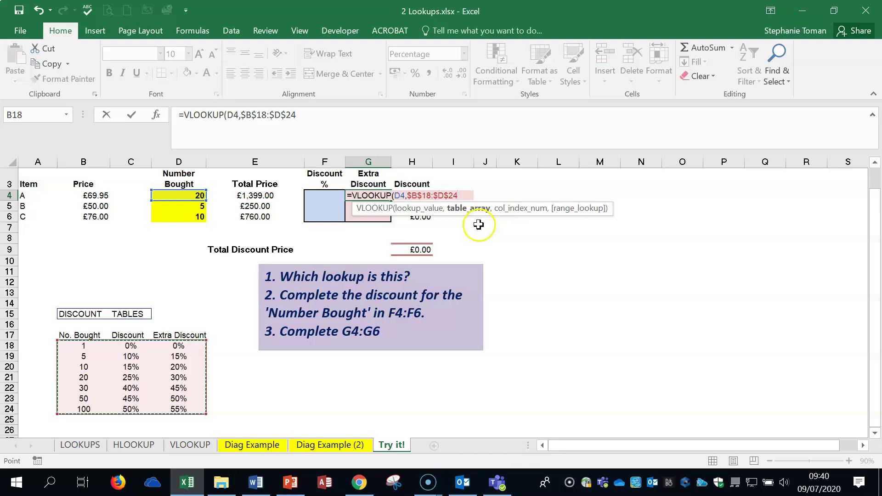
# Set the column index number to 3, confirm the VLOOKUP, and fill it down to G6
pyautogui.write(',3')
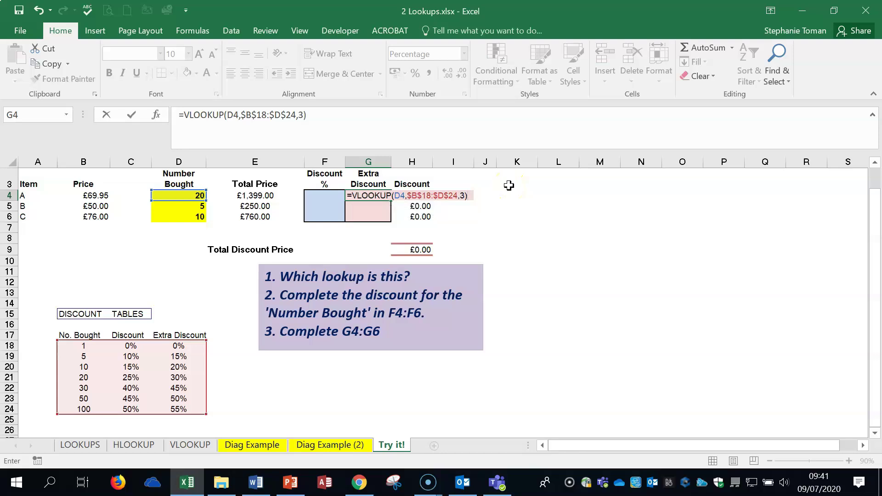
pyautogui.press('Return')
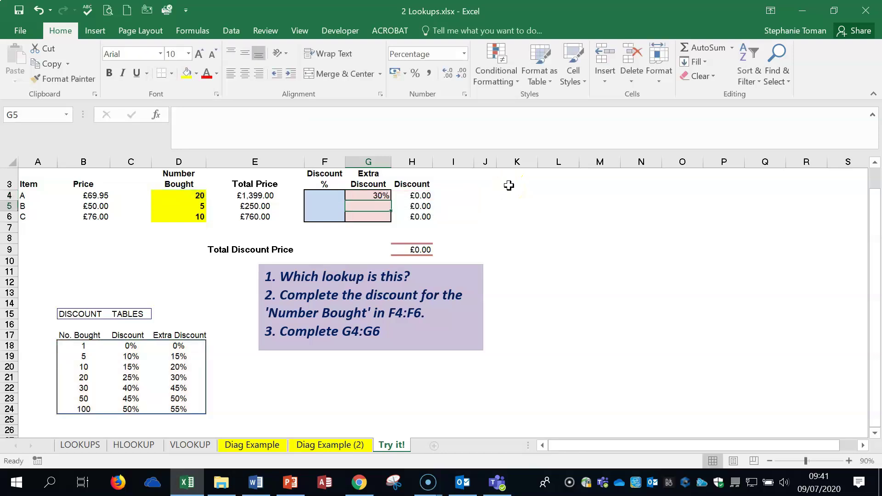
pyautogui.click(374, 192)
pyautogui.doubleClick(392, 201)
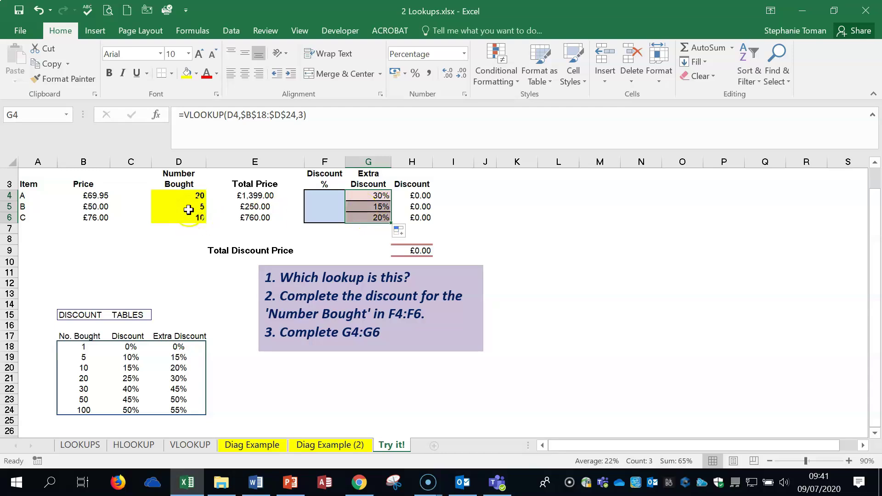
# Check the Extra Discount results against the discount table rows for 5 and 10 bought, and review the Discount % column
pyautogui.click(9, 357)
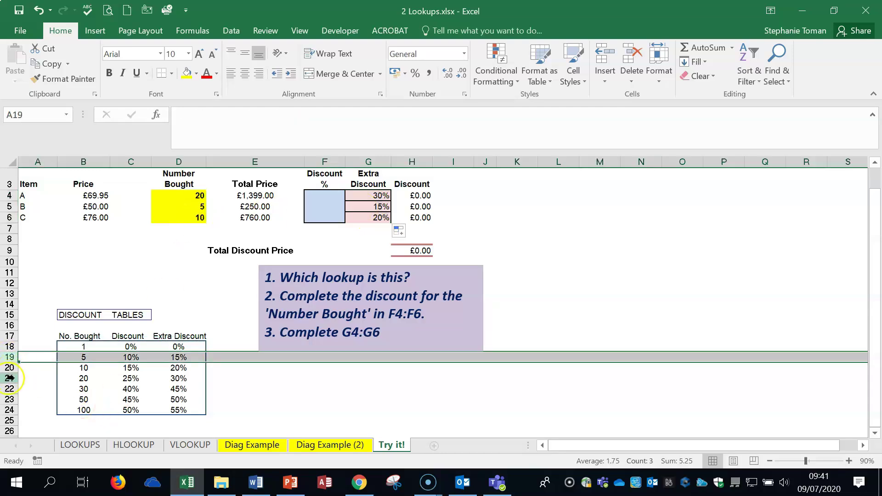
pyautogui.click(9, 367)
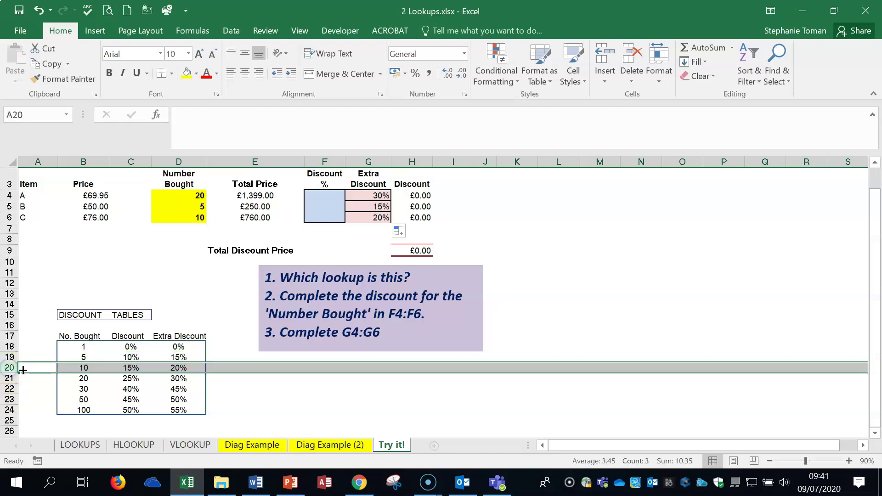
pyautogui.click(610, 305)
pyautogui.click(330, 193)
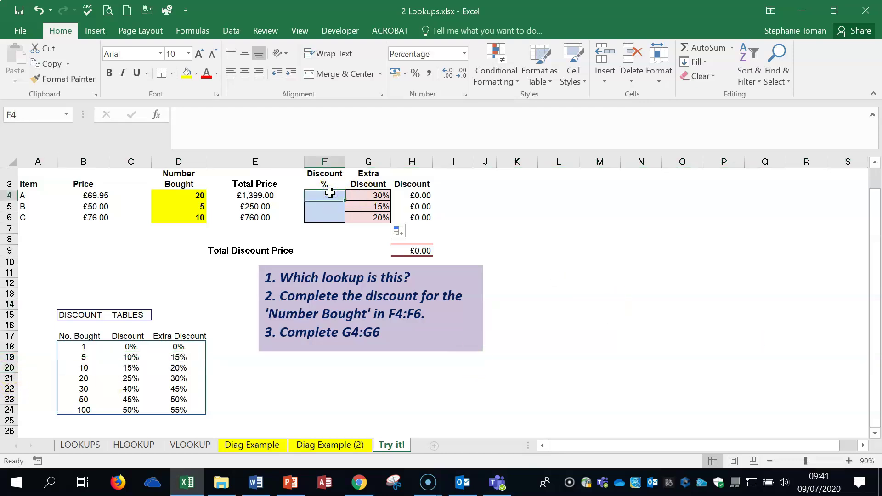
pyautogui.click(693, 282)
pyautogui.click(663, 301)
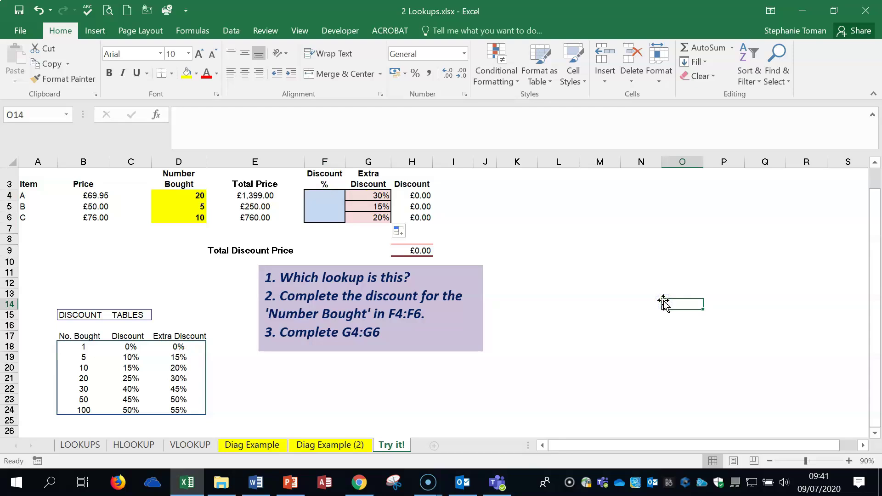
# Close the 2 Lookups.xlsx workbook
pyautogui.click(866, 12)
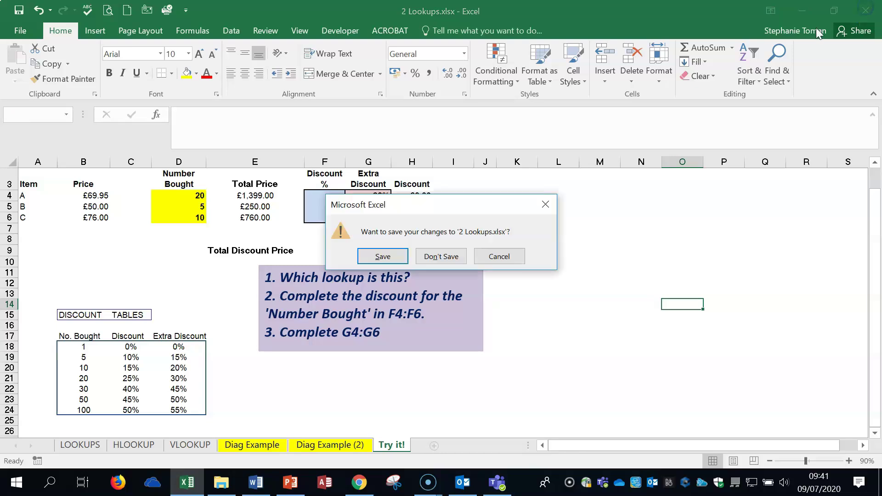